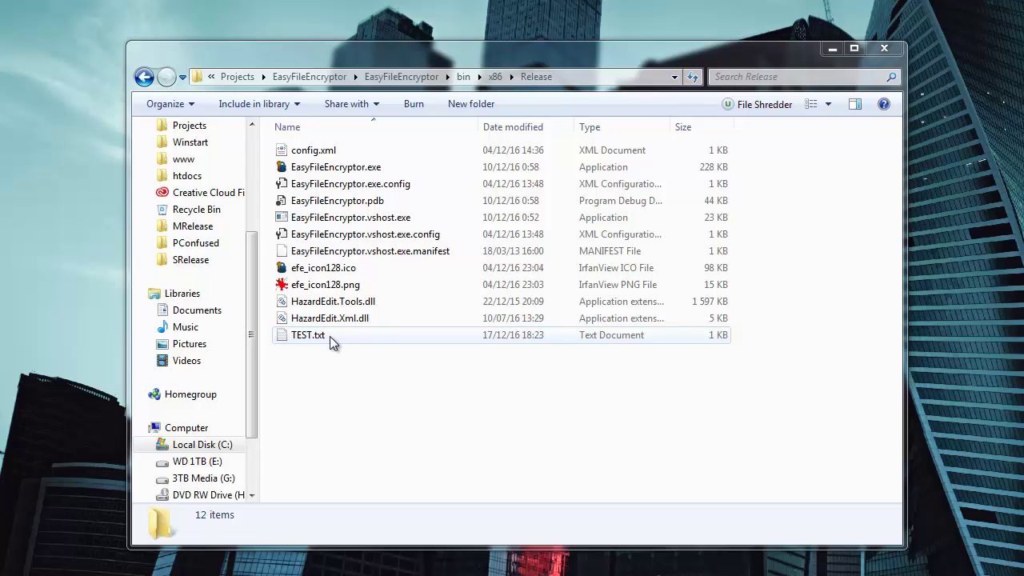
Select TEST.txt in the Release folder and show its right-click menu to see the current entries
{"action": "right_click", "coordinate": [327, 337]}
{"action": "left_click", "coordinate": [321, 333]}
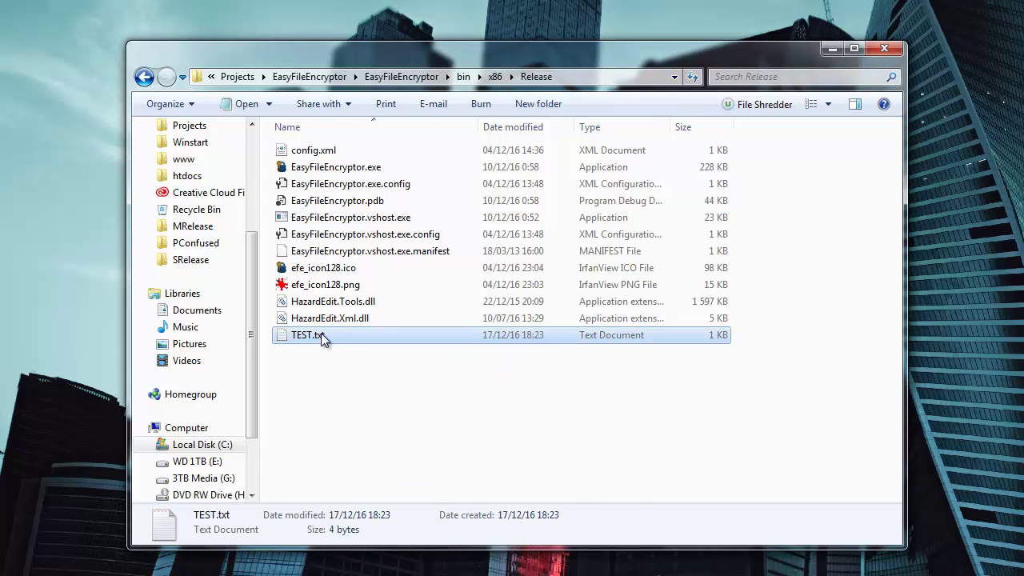
{"action": "right_click", "coordinate": [322, 334]}
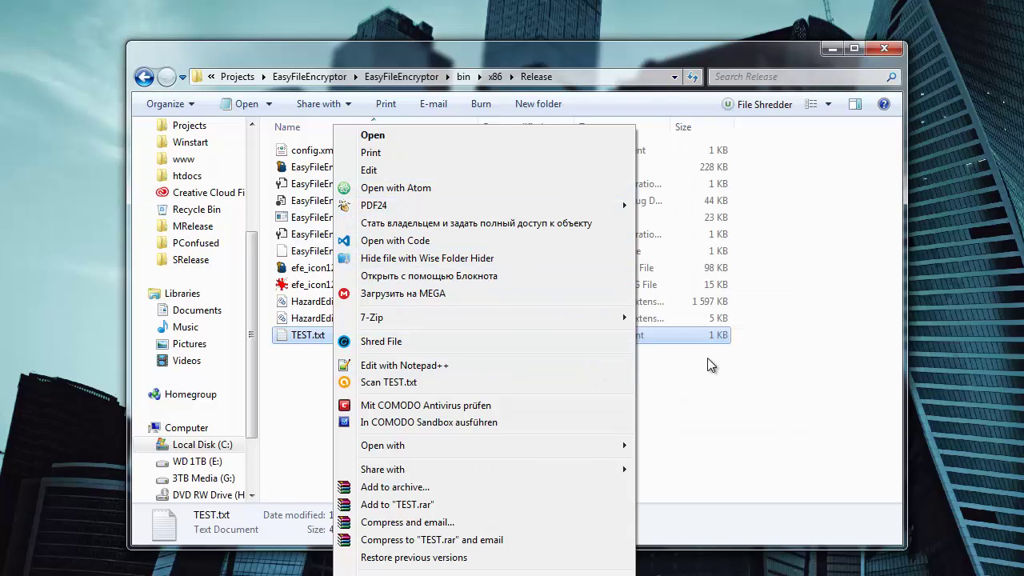
Close the menu and browse the registry tree down to HKEY_CLASSES_ROOT\*\shell
{"action": "left_click", "coordinate": [735, 352]}
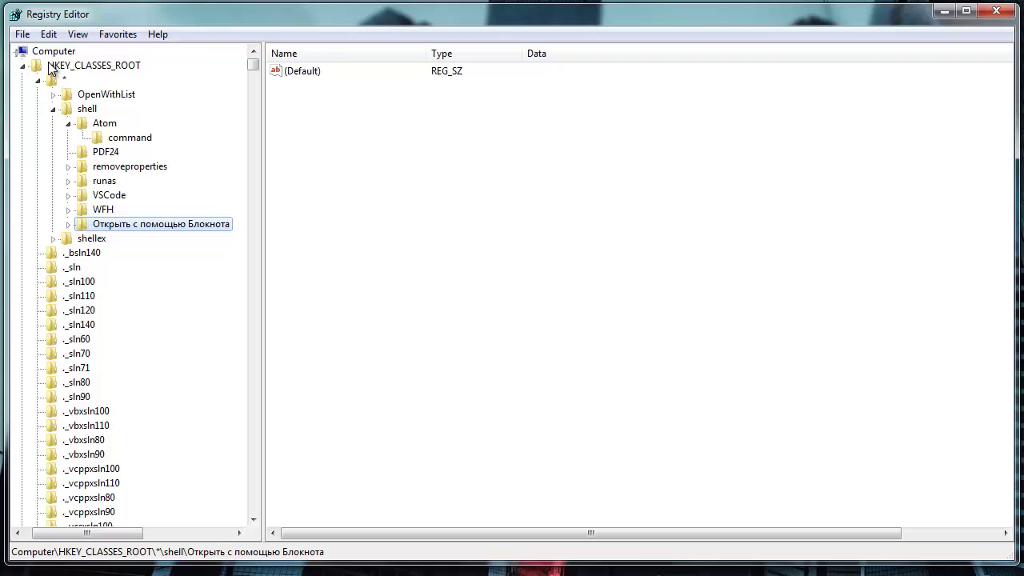
{"action": "left_click", "coordinate": [23, 66]}
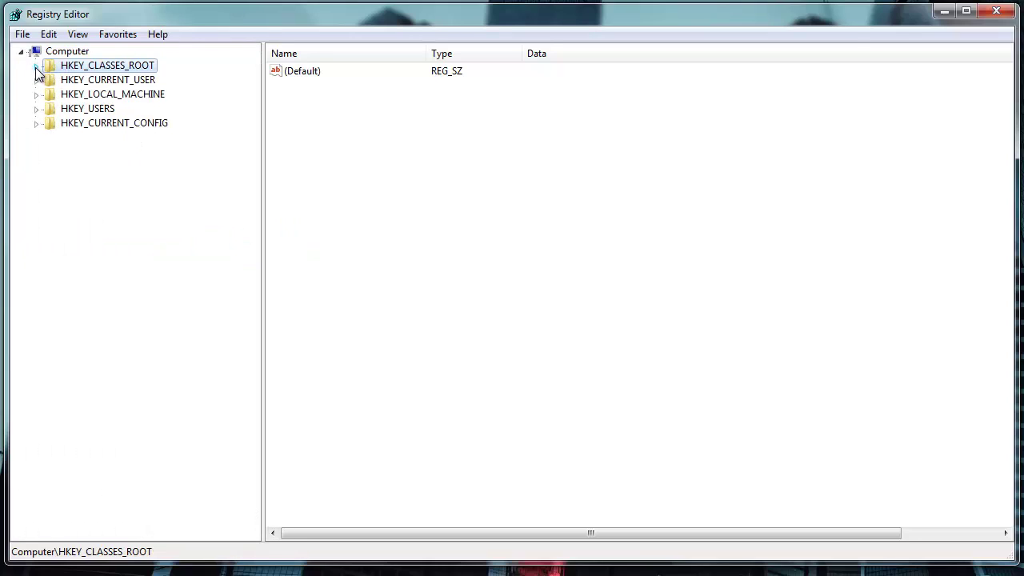
{"action": "left_click", "coordinate": [36, 68]}
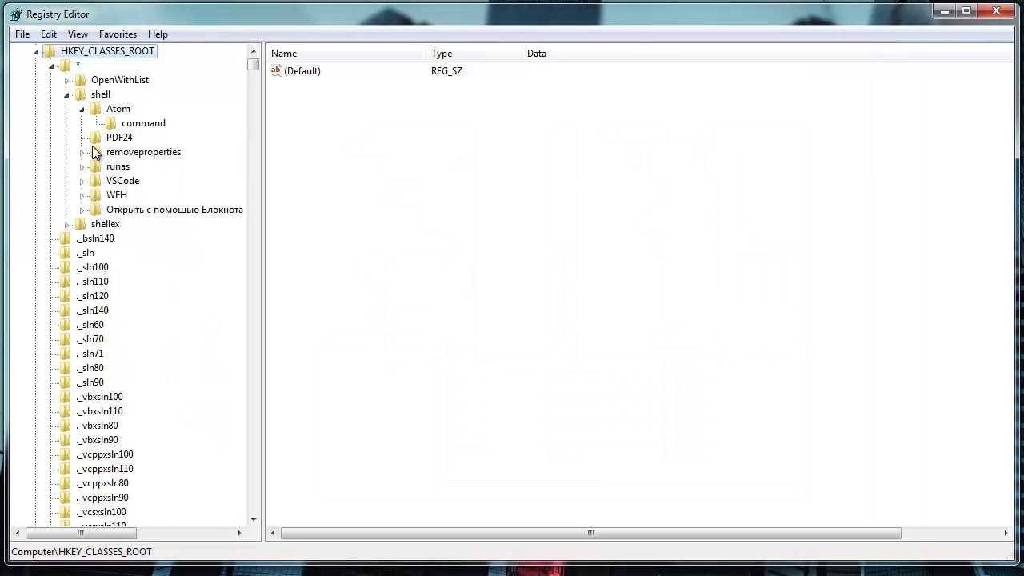
{"action": "left_click", "coordinate": [78, 66]}
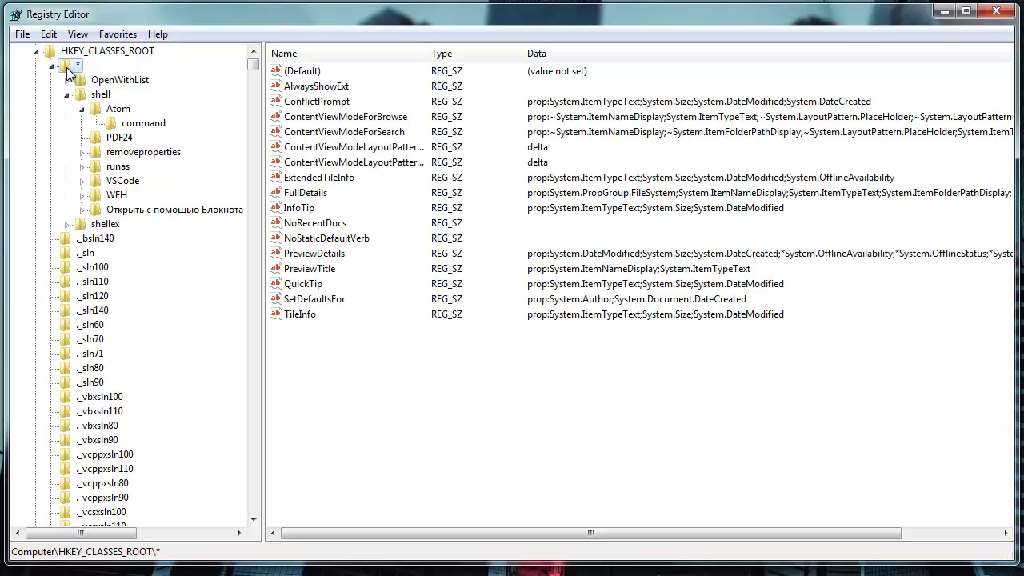
{"action": "left_click", "coordinate": [99, 95]}
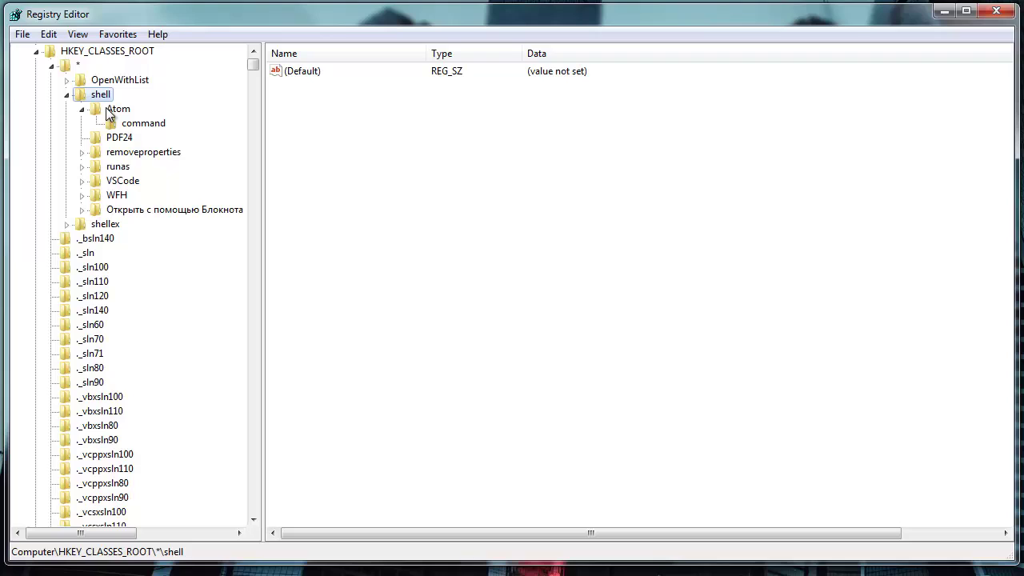
Create a new key named EasyFileEncryptor under HKEY_CLASSES_ROOT\*\shell
{"action": "right_click", "coordinate": [91, 96]}
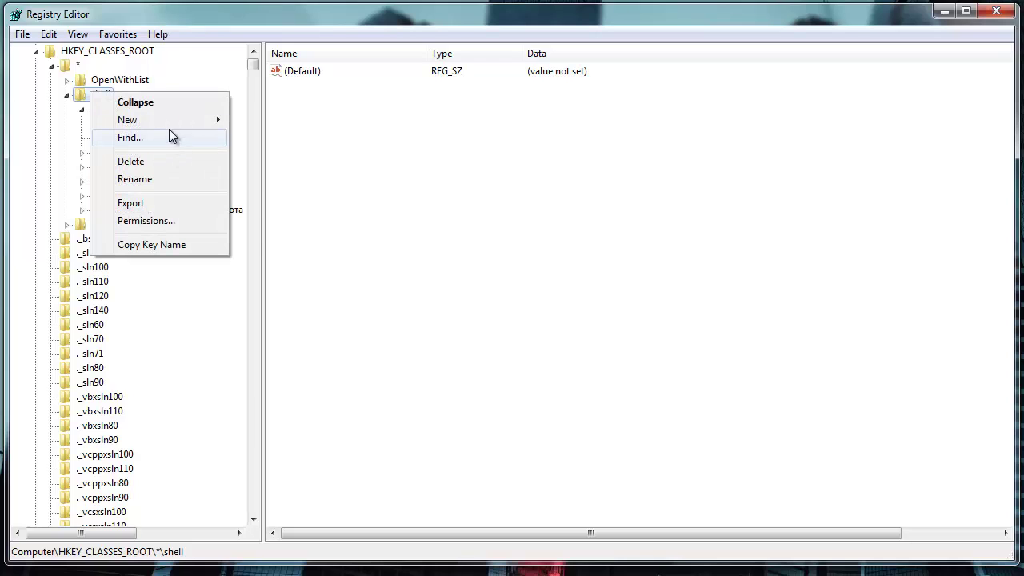
{"action": "mouse_move", "coordinate": [201, 131]}
{"action": "left_click", "coordinate": [275, 127]}
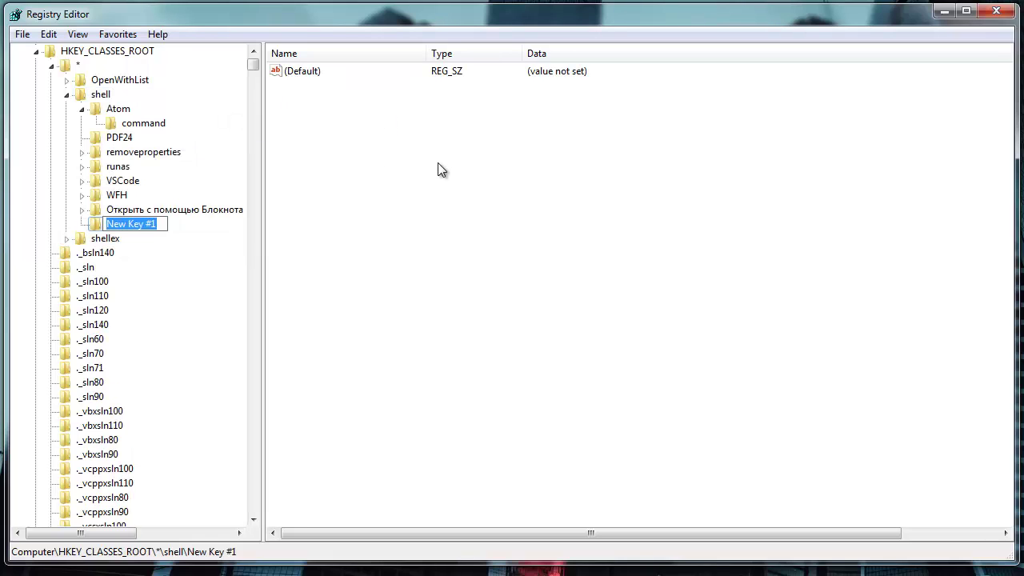
{"action": "type", "text": "EasyFi"}
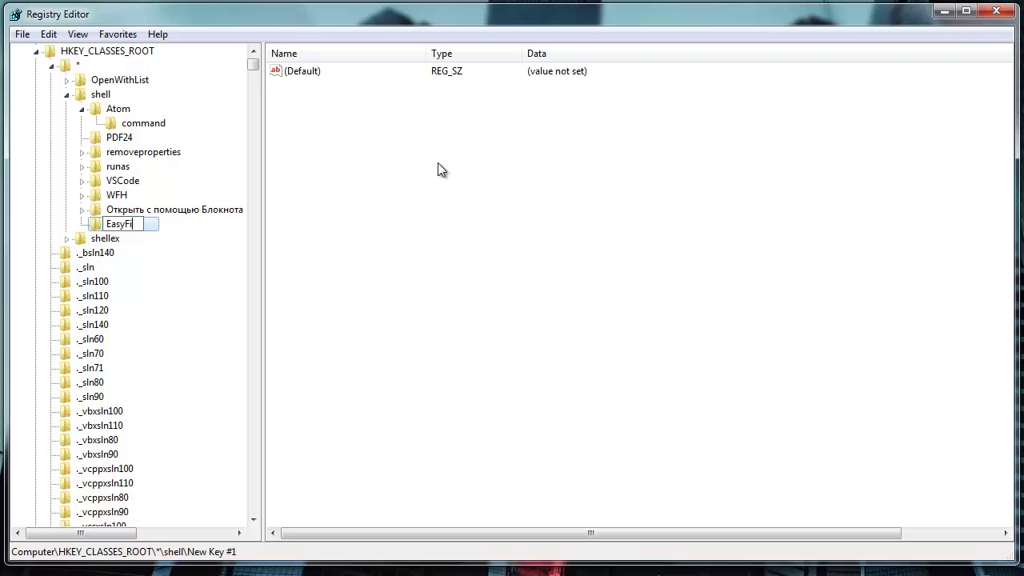
{"action": "type", "text": "leEncryop"}
{"action": "key", "text": "BackSpace"}
{"action": "key", "text": "BackSpace"}
{"action": "type", "text": "o"}
{"action": "key", "text": "BackSpace"}
{"action": "type", "text": "pt"}
{"action": "key", "text": "Return"}
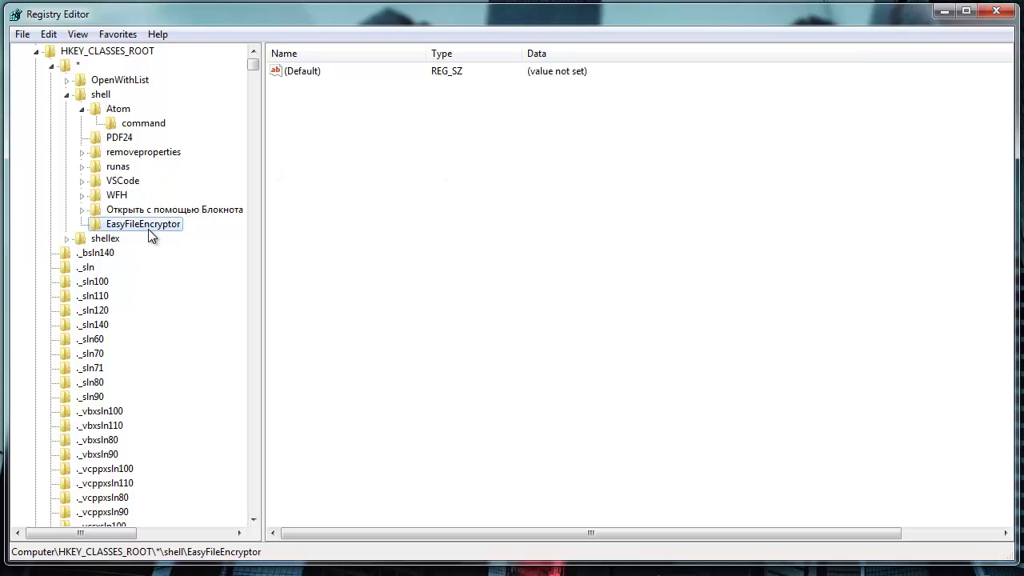
Add a command subkey under EasyFileEncryptor, then reselect EasyFileEncryptor
{"action": "right_click", "coordinate": [148, 229]}
{"action": "mouse_move", "coordinate": [272, 264]}
{"action": "left_click", "coordinate": [336, 257]}
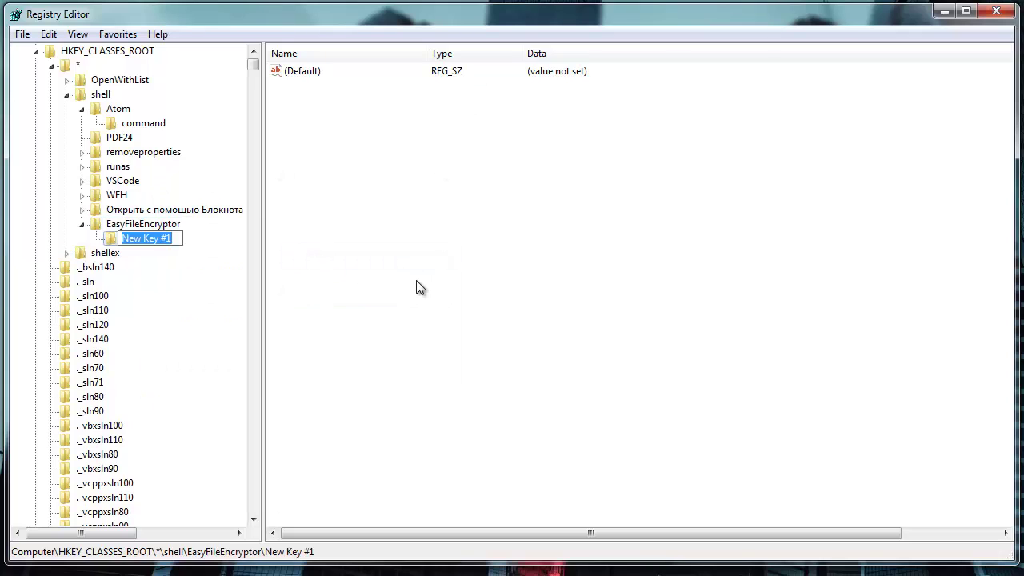
{"action": "type", "text": "command"}
{"action": "key", "text": "Return"}
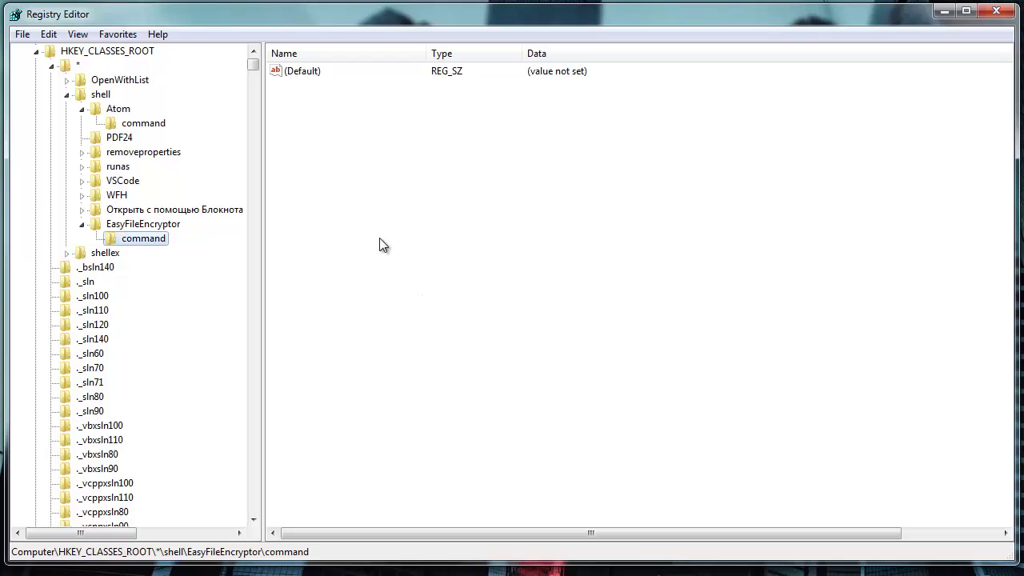
{"action": "left_click", "coordinate": [154, 224]}
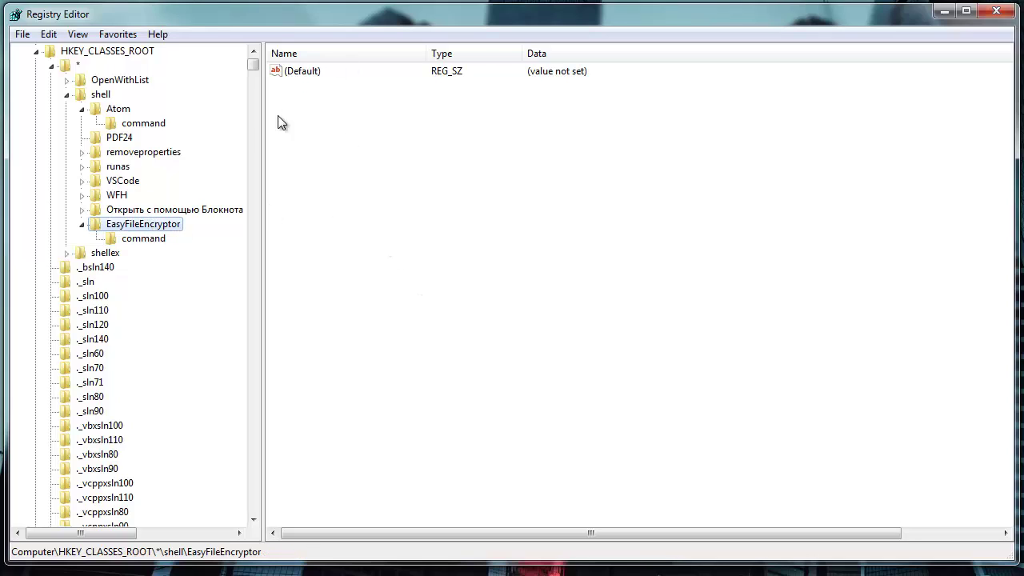
Add a new string value named Icon to the EasyFileEncryptor key
{"action": "right_click", "coordinate": [313, 92]}
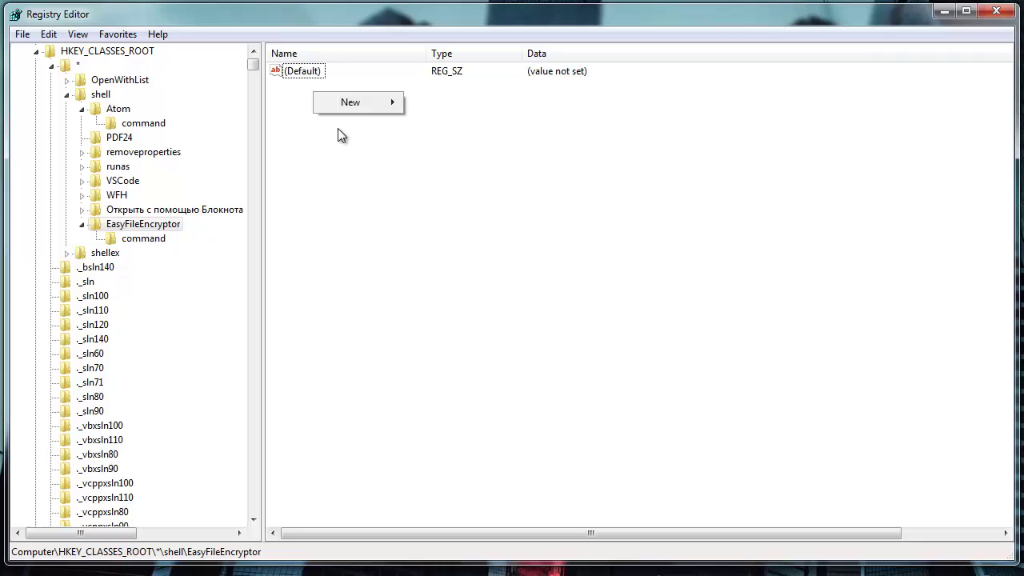
{"action": "mouse_move", "coordinate": [366, 104]}
{"action": "left_click", "coordinate": [486, 124]}
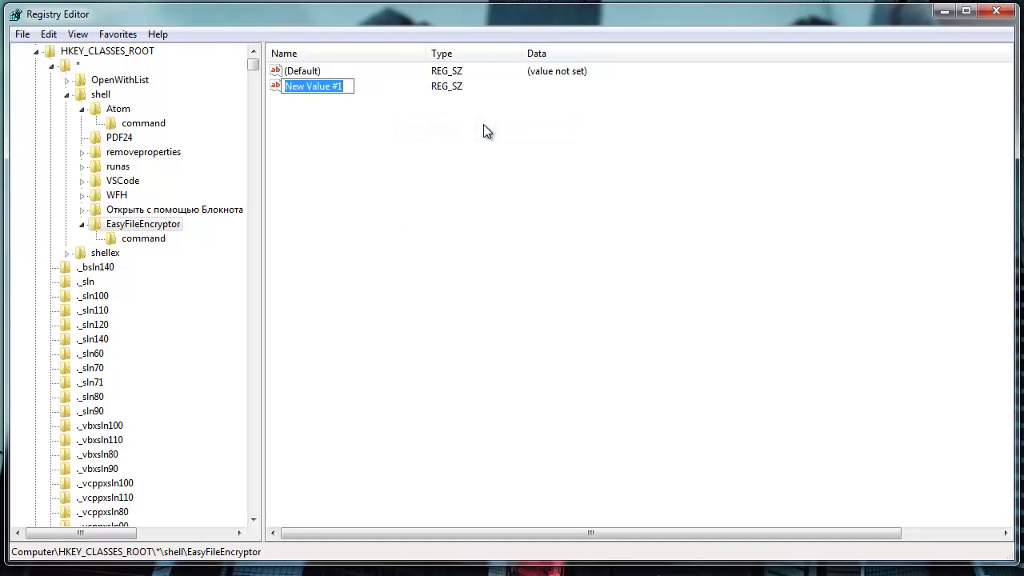
{"action": "type", "text": "Icon"}
{"action": "key", "text": "Return"}
Set Icon to the pasted EasyFileEncryptor.exe path, then open the (Default) value for editing
{"action": "double_click", "coordinate": [301, 88]}
{"action": "key", "text": "ctrl+v"}
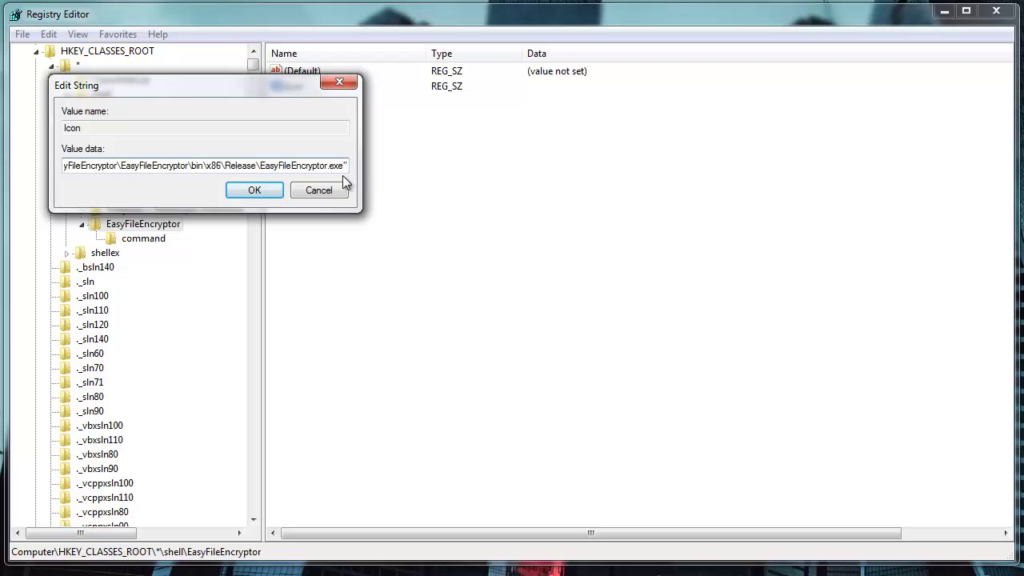
{"action": "left_click_drag", "start_coordinate": [344, 165], "coordinate": [262, 166]}
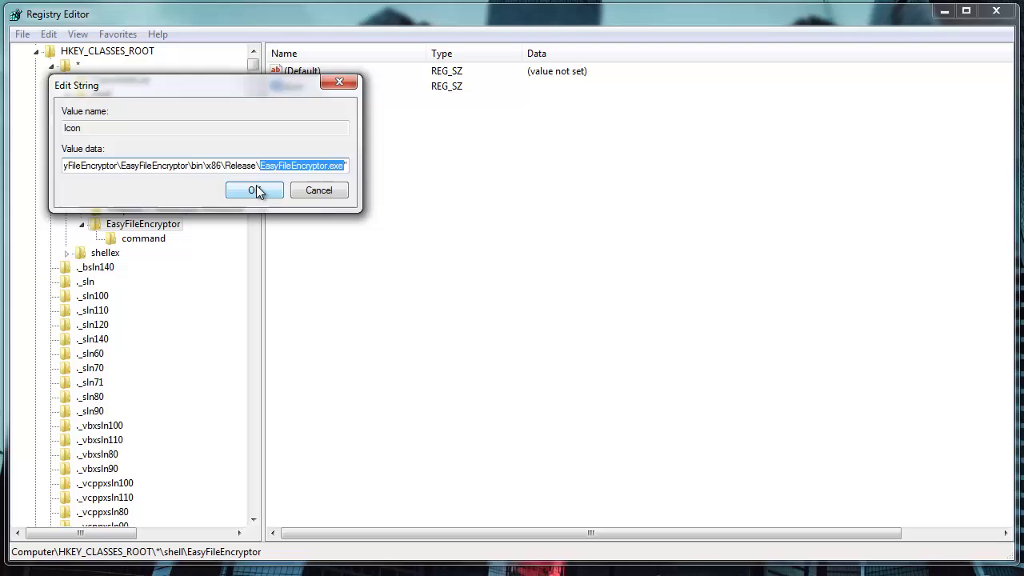
{"action": "left_click", "coordinate": [255, 190]}
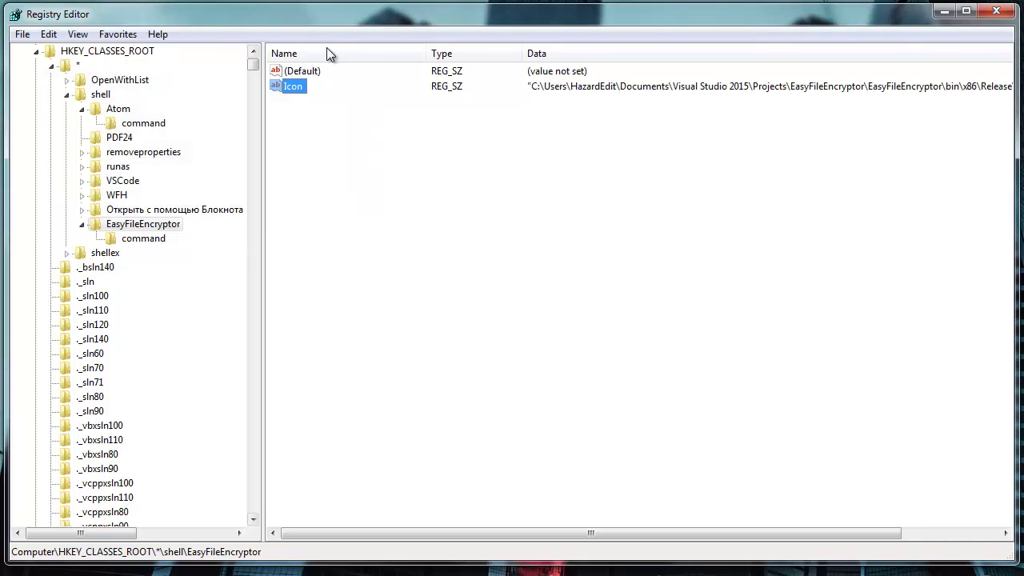
{"action": "double_click", "coordinate": [312, 71]}
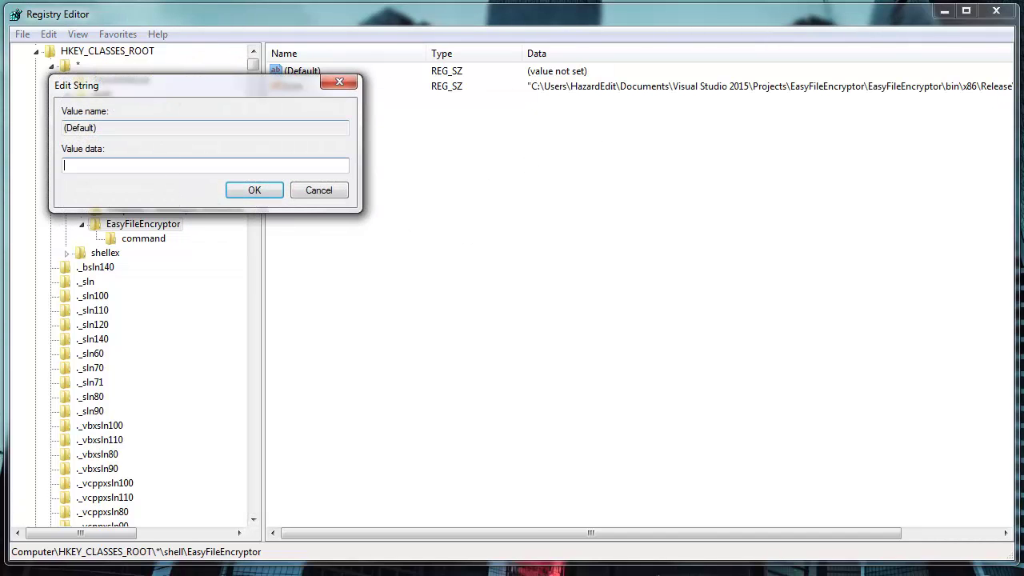
{"action": "key", "text": "alt+Tab"}
Set EasyFileEncryptor's (Default) to 'Encrypt with EFE' and confirm it appears in TEST.txt's context menu
{"action": "right_click", "coordinate": [311, 335]}
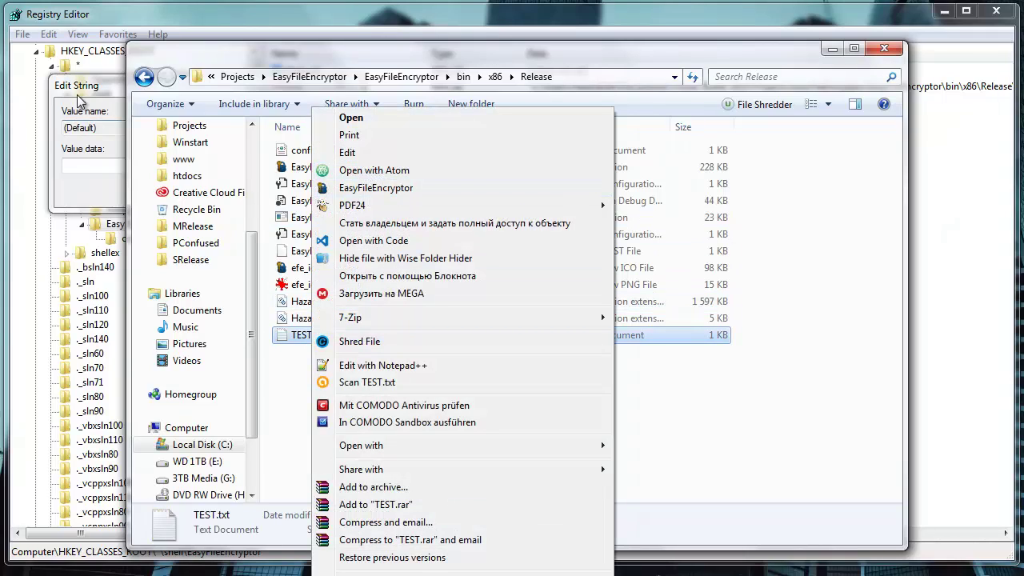
{"action": "left_click", "coordinate": [90, 113]}
{"action": "type", "text": "E"}
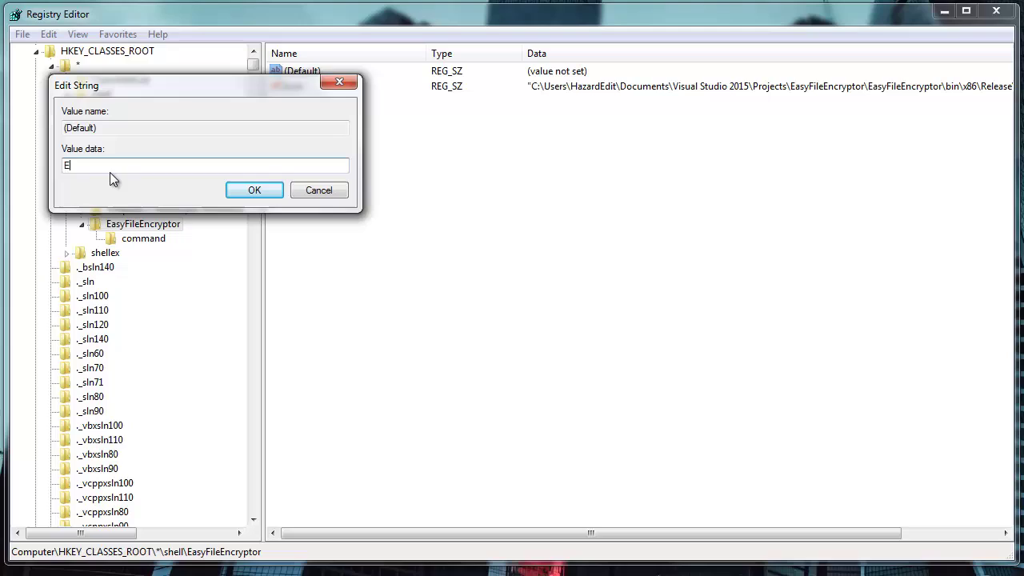
{"action": "type", "text": "ncrypt "}
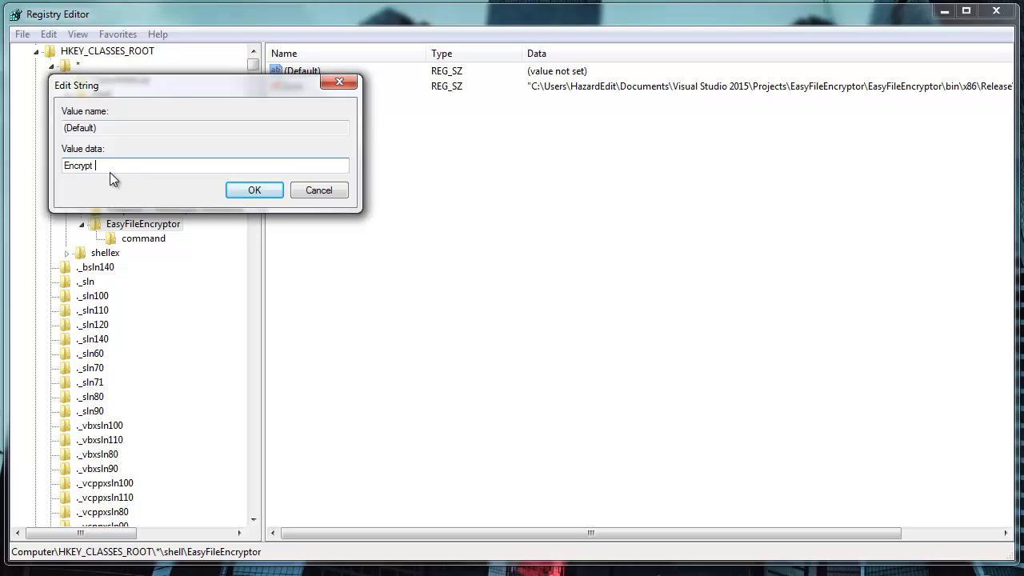
{"action": "type", "text": "with EFE"}
{"action": "left_click", "coordinate": [260, 192]}
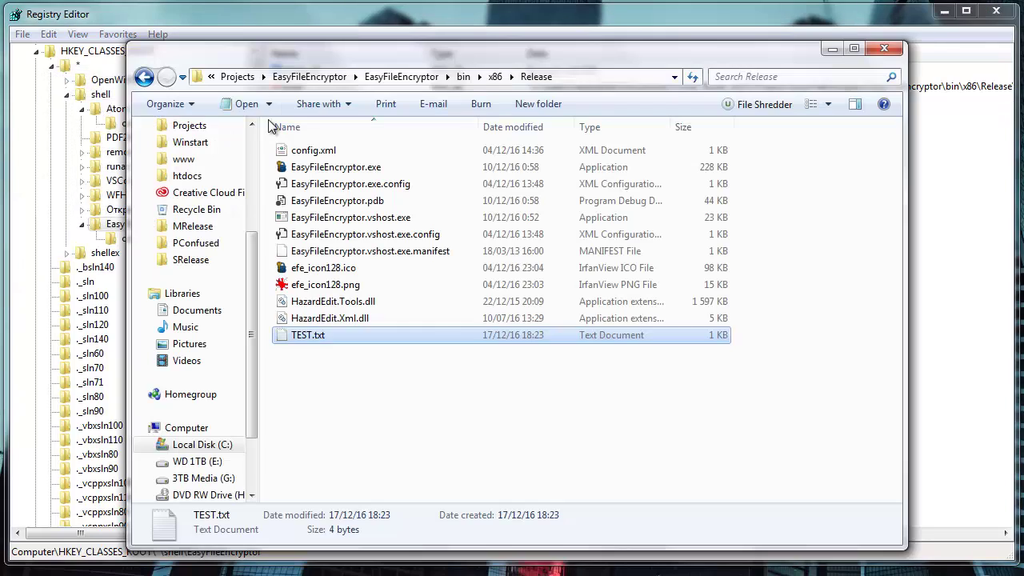
{"action": "right_click", "coordinate": [311, 335]}
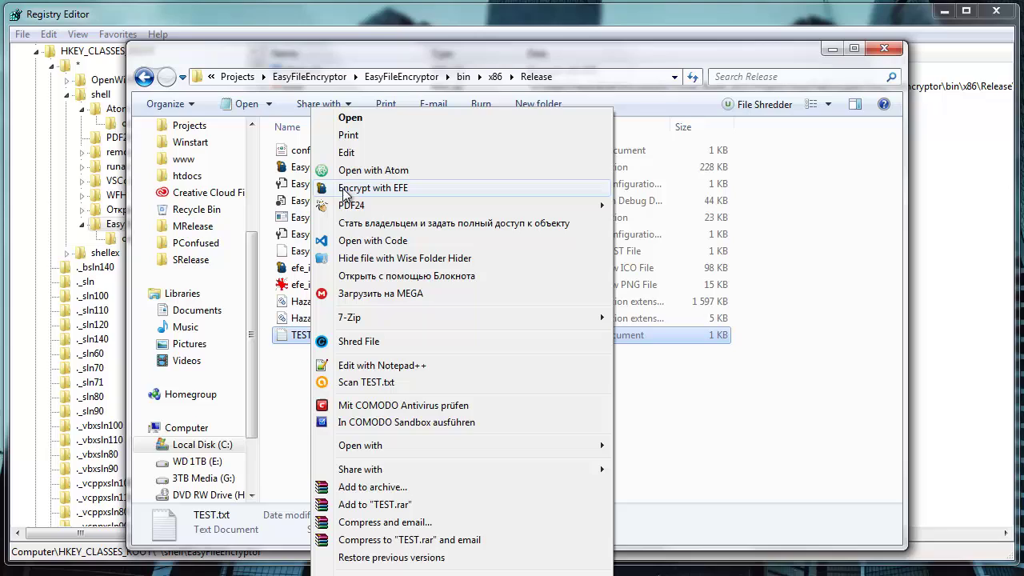
{"action": "left_click", "coordinate": [287, 29]}
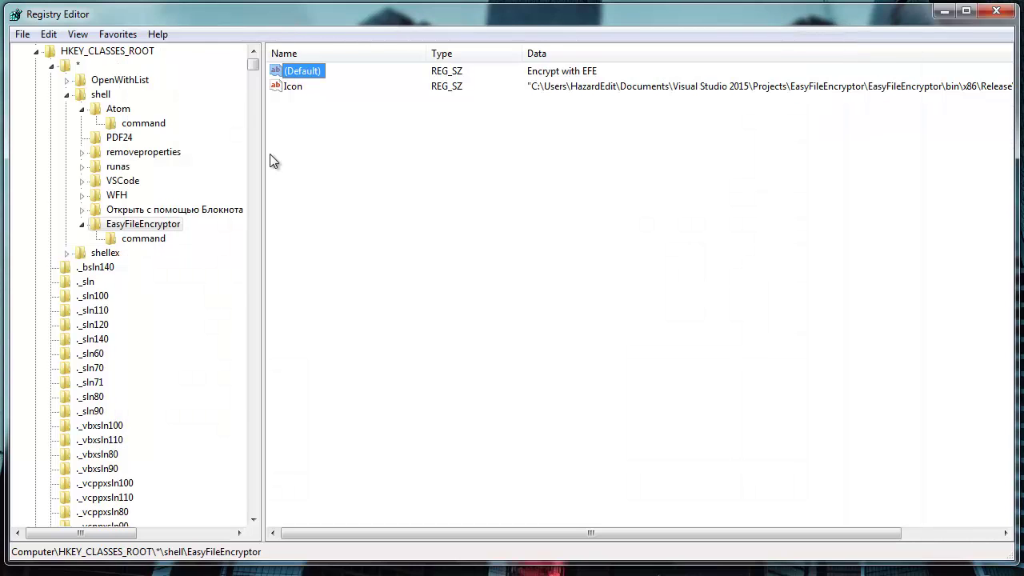
{"action": "left_click", "coordinate": [144, 239]}
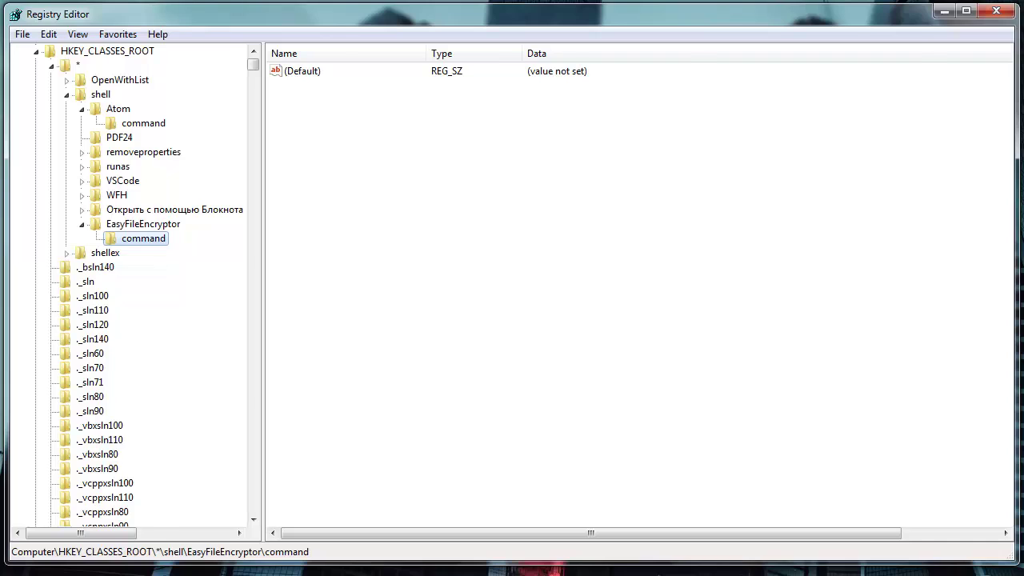
{"action": "key", "text": "alt+Tab"}
{"action": "right_click", "coordinate": [318, 336]}
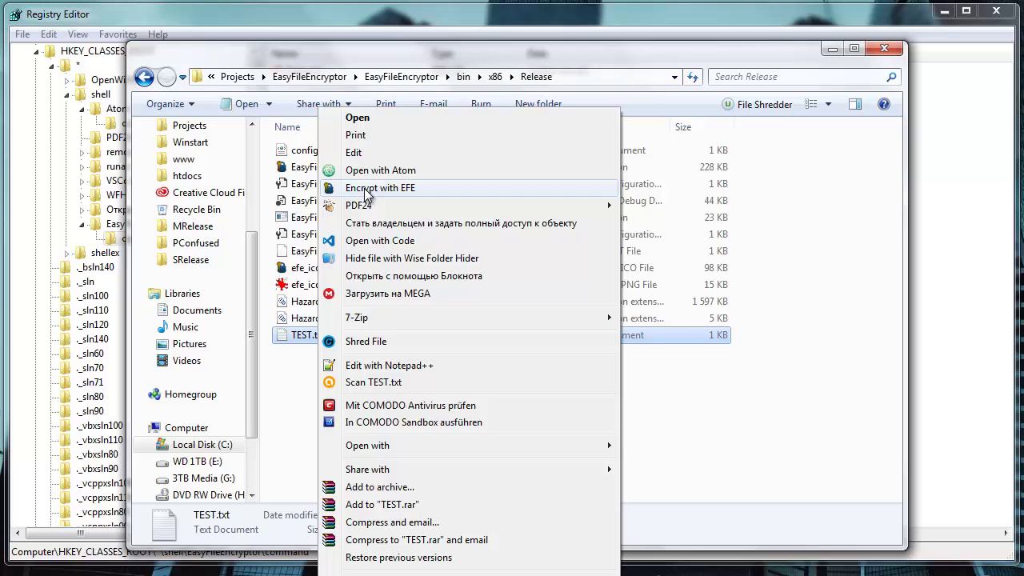
{"action": "left_click", "coordinate": [364, 194]}
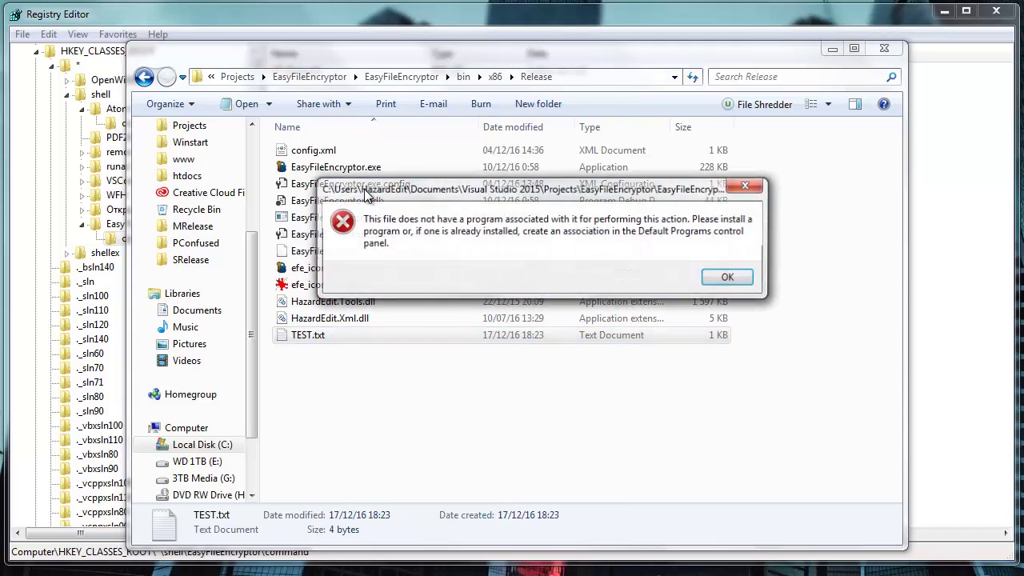
{"action": "left_click", "coordinate": [729, 278]}
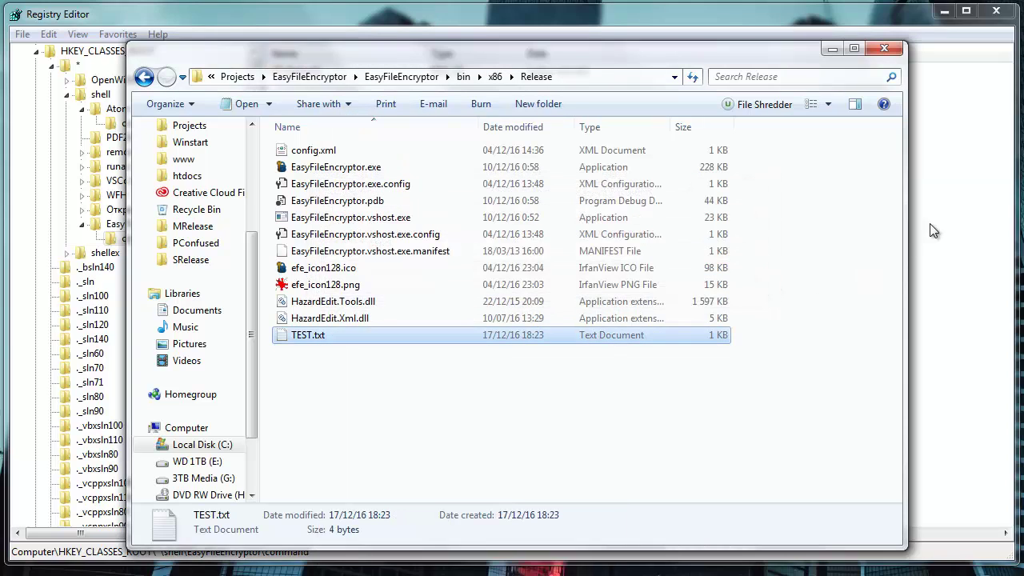
{"action": "left_click", "coordinate": [932, 230]}
Set the command key's (Default) to the pasted EasyFileEncryptor.exe path followed by "%1"
{"action": "double_click", "coordinate": [301, 75]}
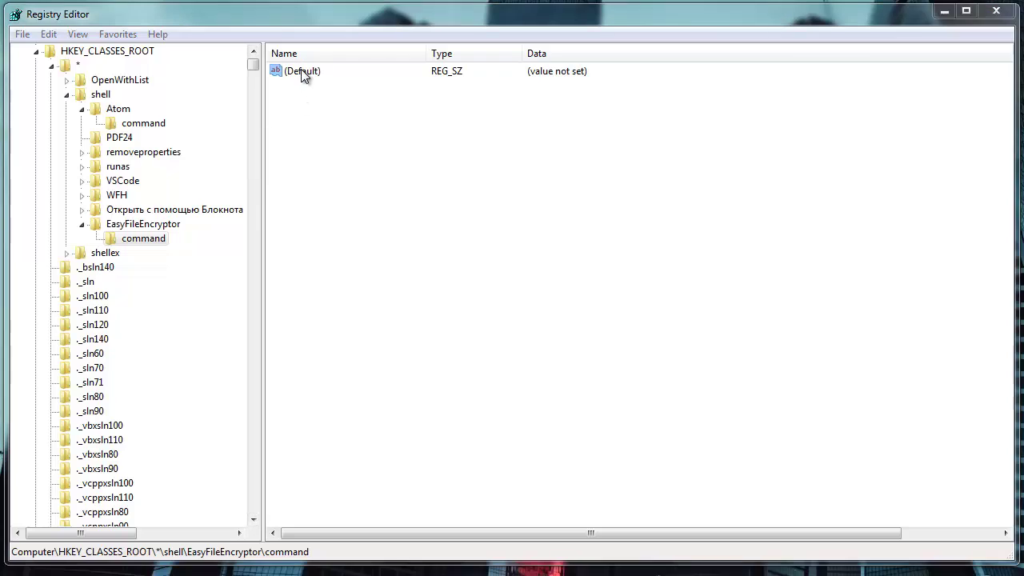
{"action": "key", "text": "ctrl+v"}
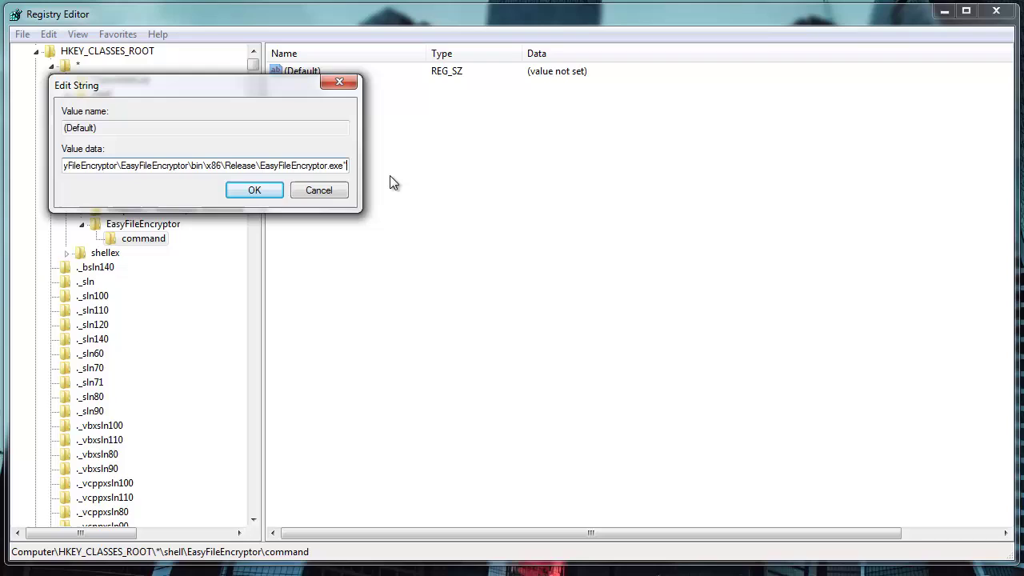
{"action": "type", "text": "\"%1"}
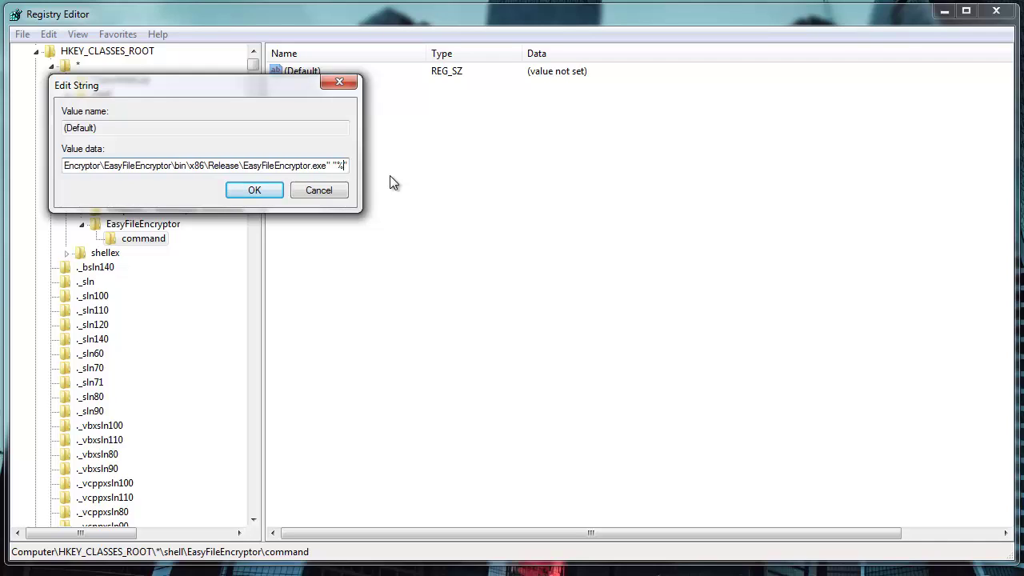
{"action": "left_click", "coordinate": [244, 194]}
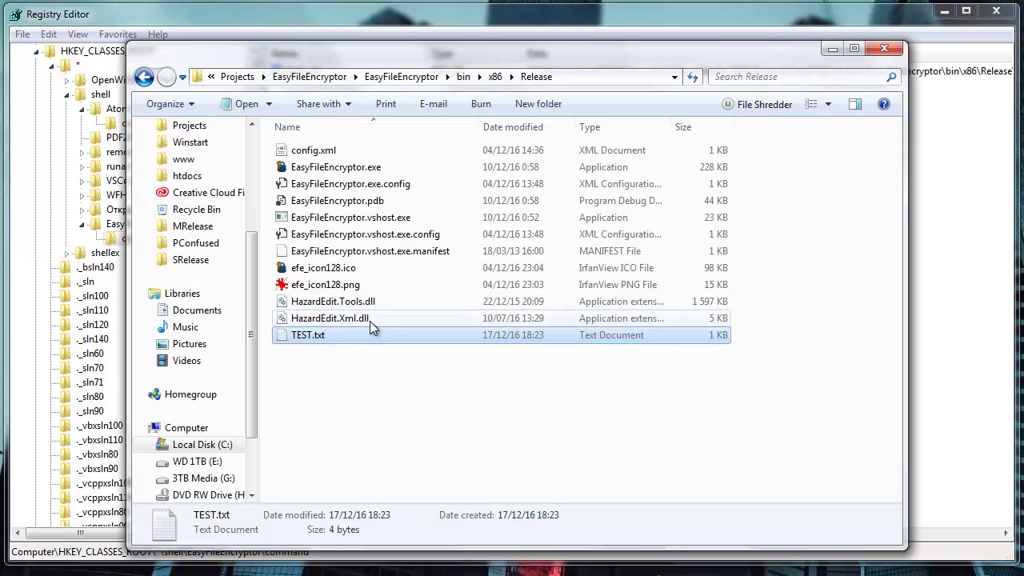
Run Encrypt with EFE on TEST.txt and select the txt extension in Easy File Encryptor
{"action": "right_click", "coordinate": [323, 338]}
{"action": "left_click", "coordinate": [370, 191]}
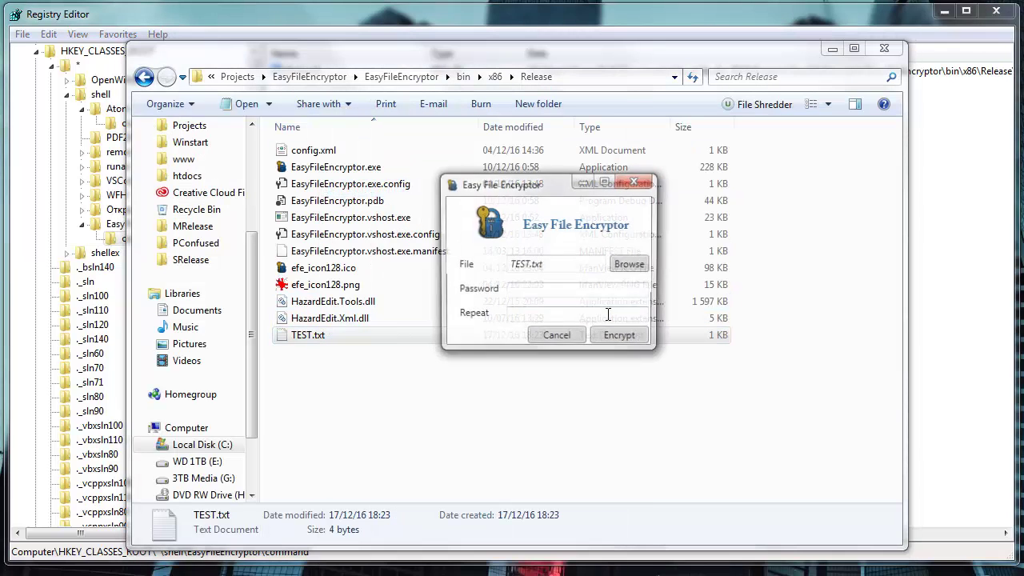
{"action": "left_click_drag", "start_coordinate": [570, 267], "coordinate": [531, 264]}
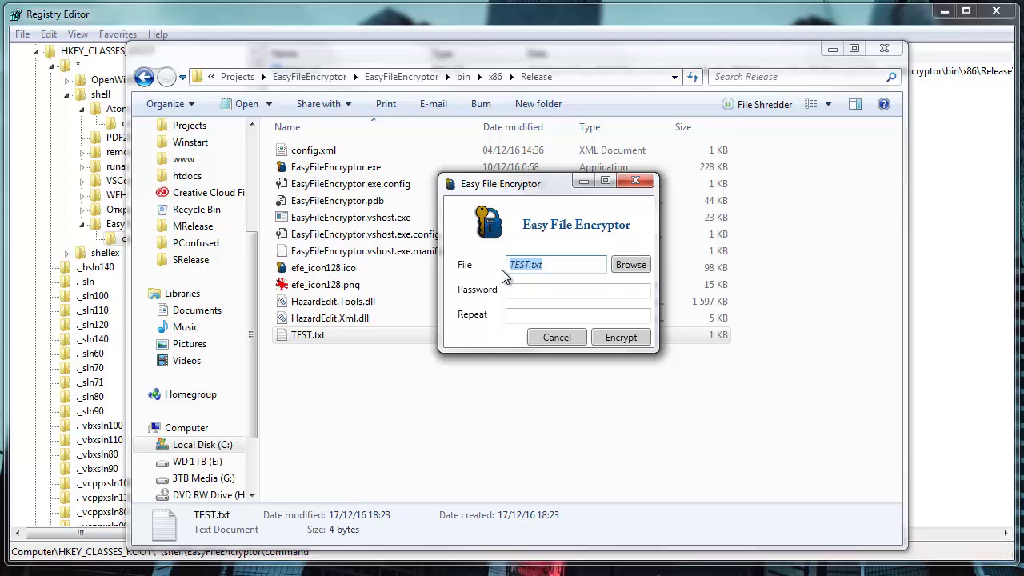
Close Easy File Encryptor, collapse the * key, and delete the stray New Key #1
{"action": "left_click", "coordinate": [635, 181]}
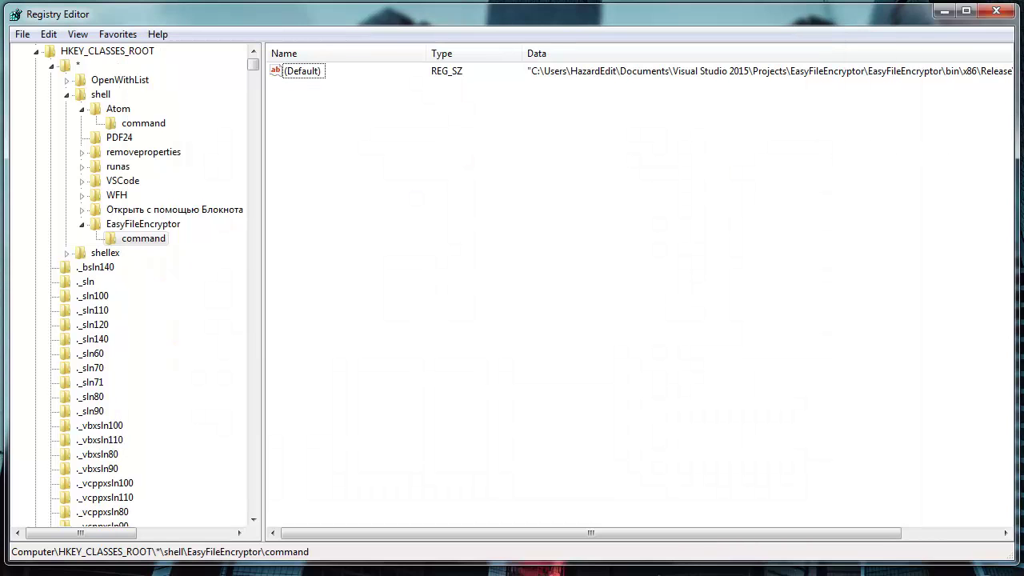
{"action": "left_click", "coordinate": [50, 65]}
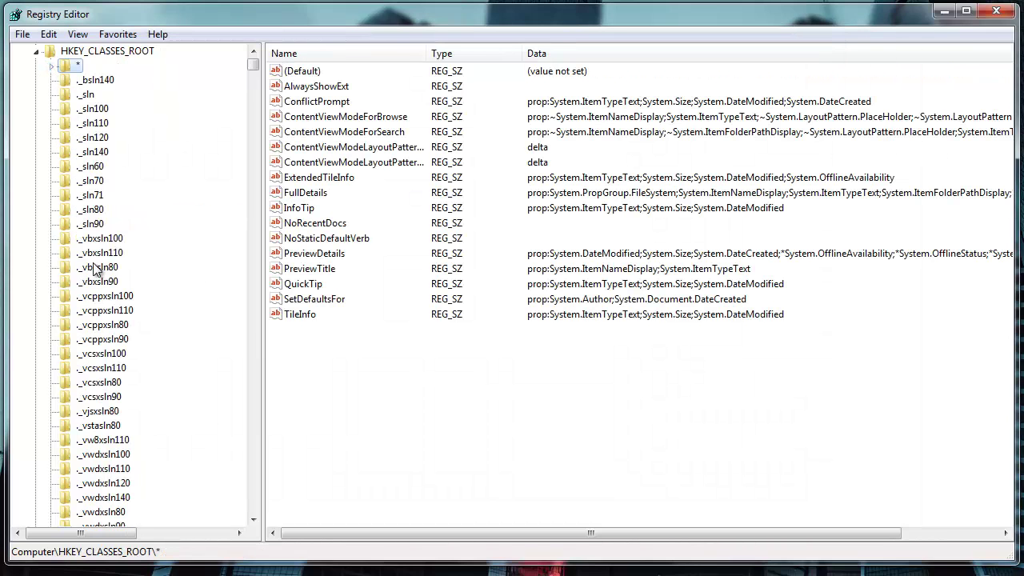
{"action": "left_click_drag", "start_coordinate": [253, 64], "coordinate": [268, 49]}
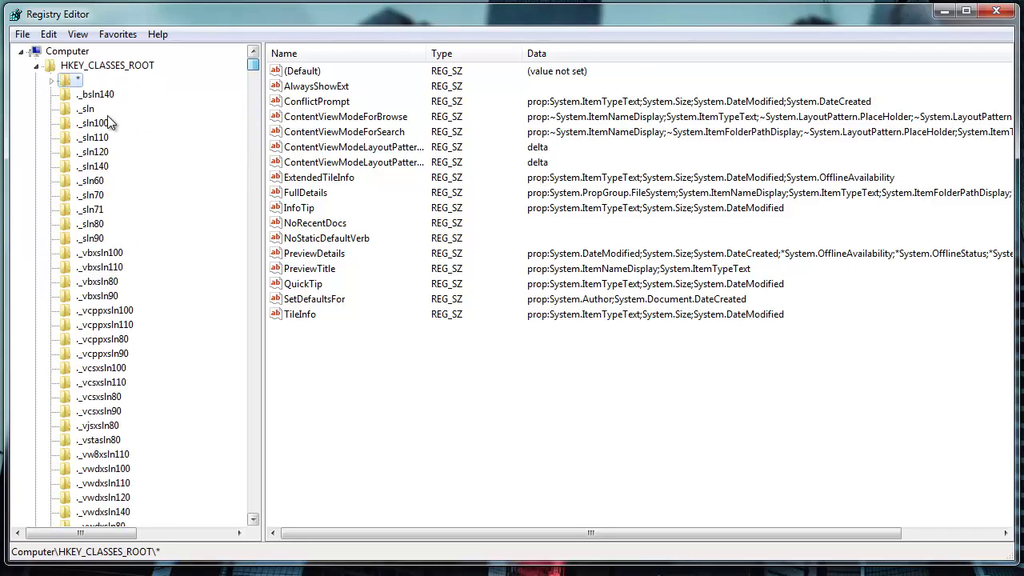
{"action": "right_click", "coordinate": [66, 80]}
{"action": "mouse_move", "coordinate": [139, 109]}
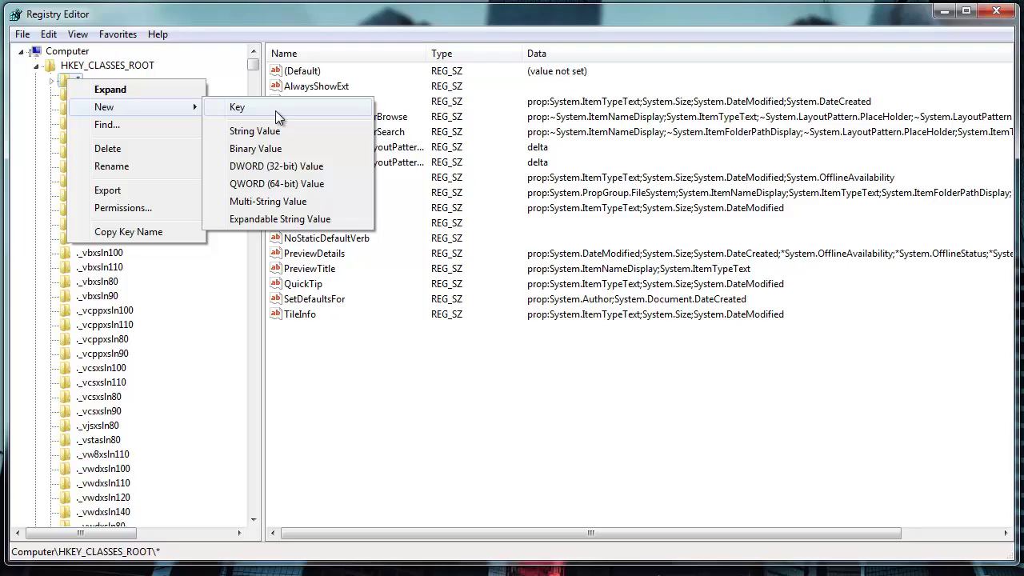
{"action": "left_click", "coordinate": [271, 111]}
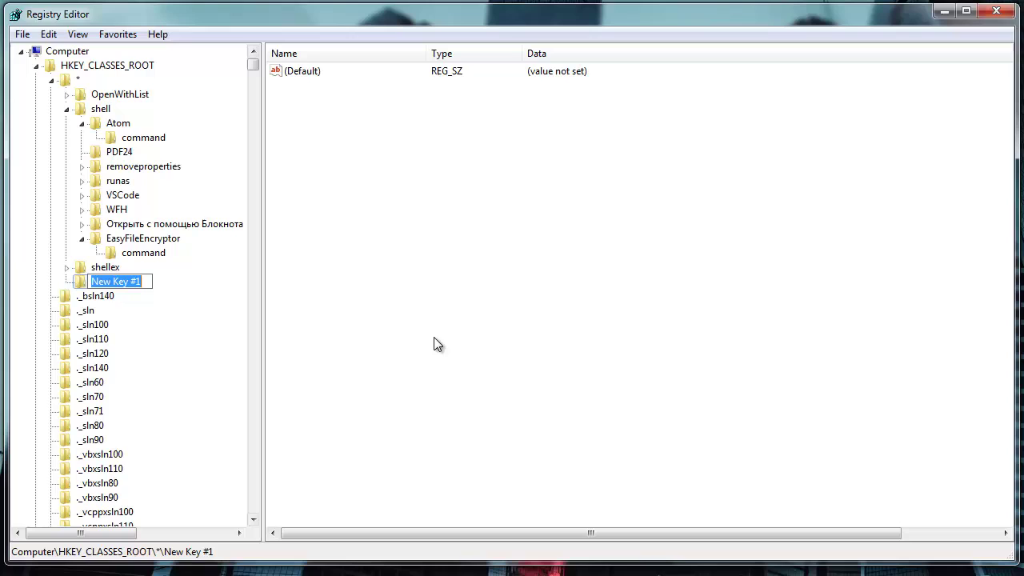
{"action": "key", "text": "Return"}
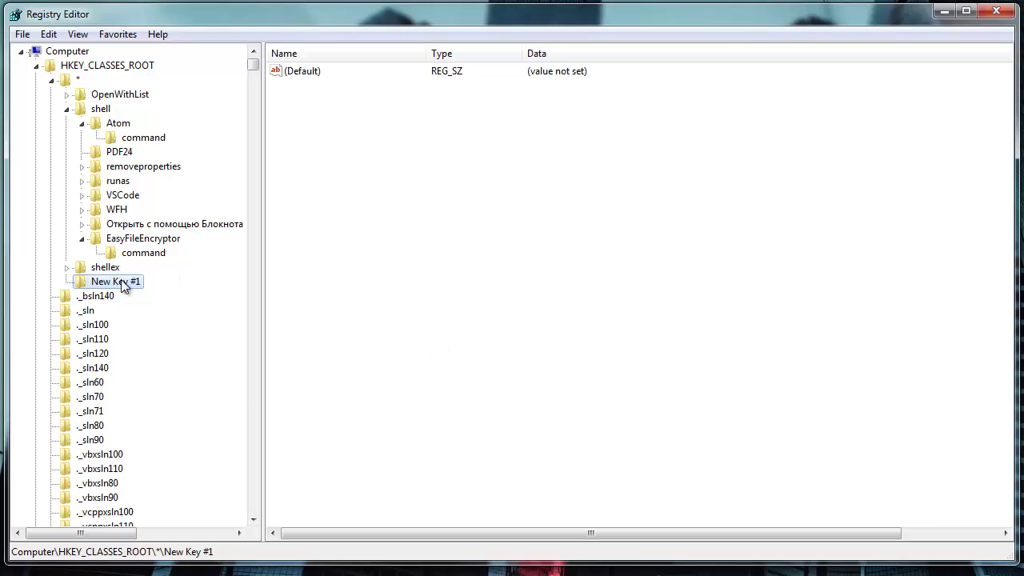
{"action": "key", "text": "Delete"}
{"action": "key", "text": "Return"}
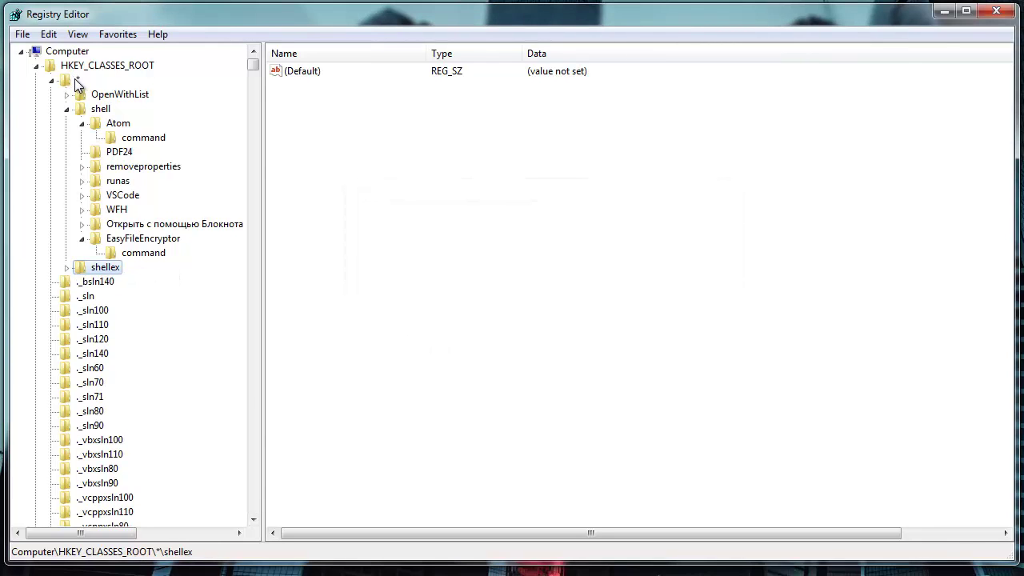
Create a new key named .efe directly under HKEY_CLASSES_ROOT
{"action": "right_click", "coordinate": [80, 68]}
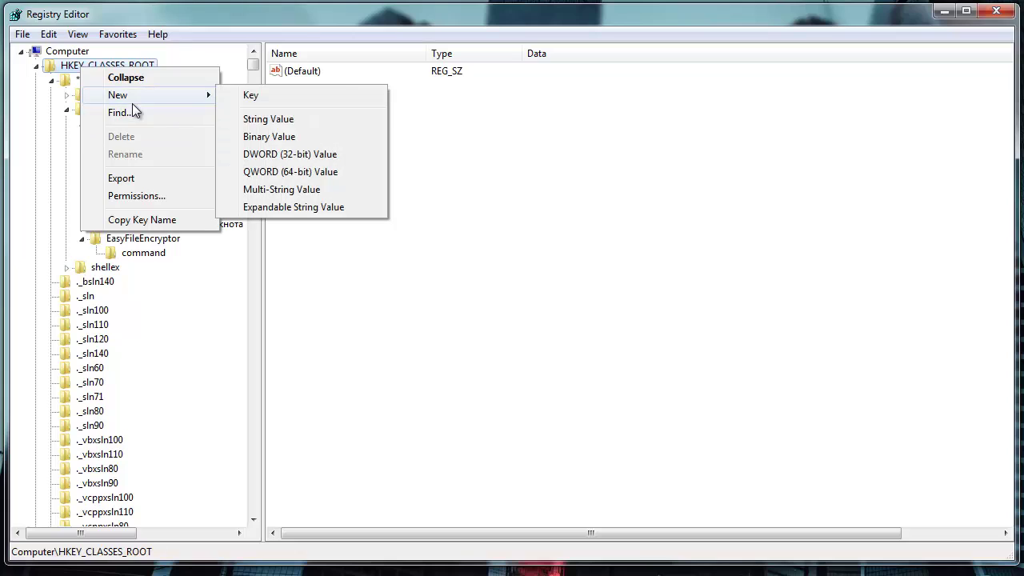
{"action": "left_click", "coordinate": [272, 95]}
{"action": "type", "text": "."}
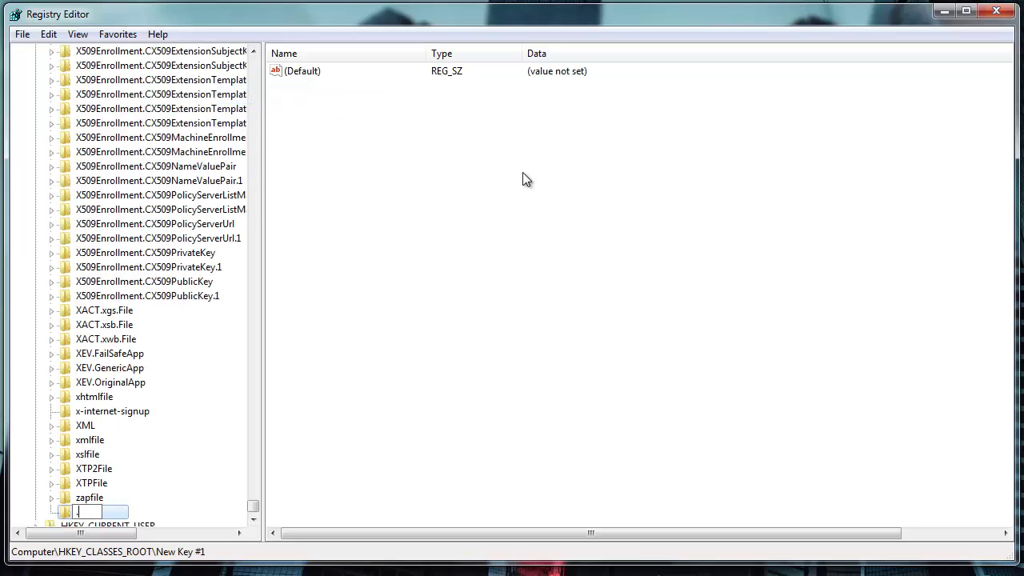
{"action": "type", "text": "efe"}
{"action": "key", "text": "Return"}
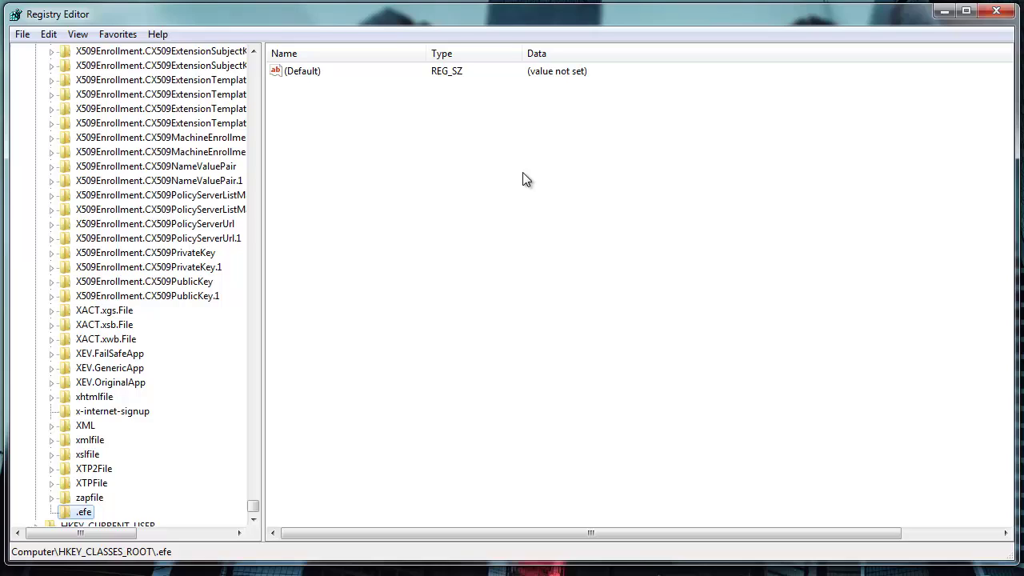
Create a shell subkey under the .efe key
{"action": "right_click", "coordinate": [82, 517]}
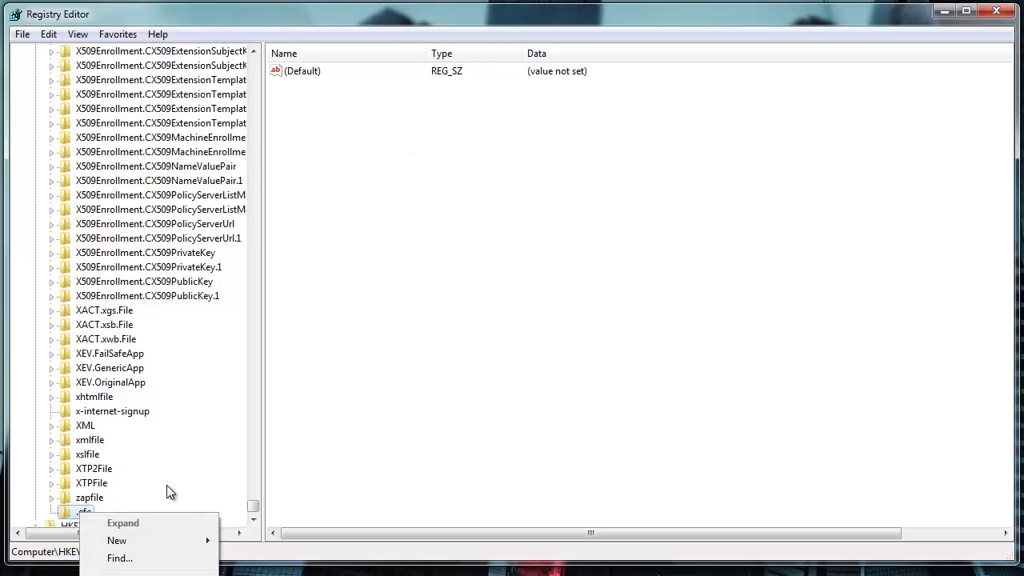
{"action": "mouse_move", "coordinate": [149, 548]}
{"action": "left_click", "coordinate": [254, 542]}
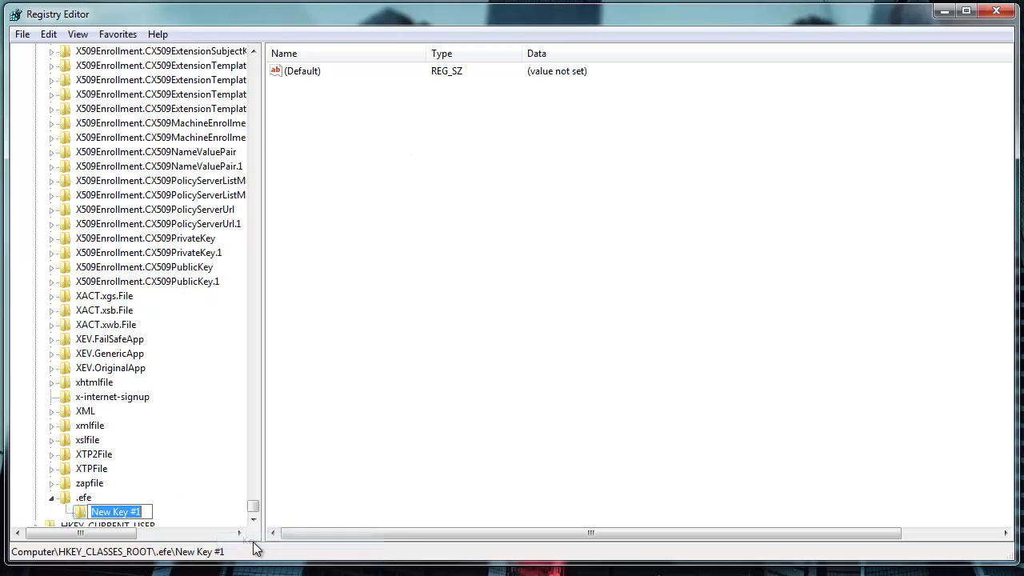
{"action": "type", "text": "shell"}
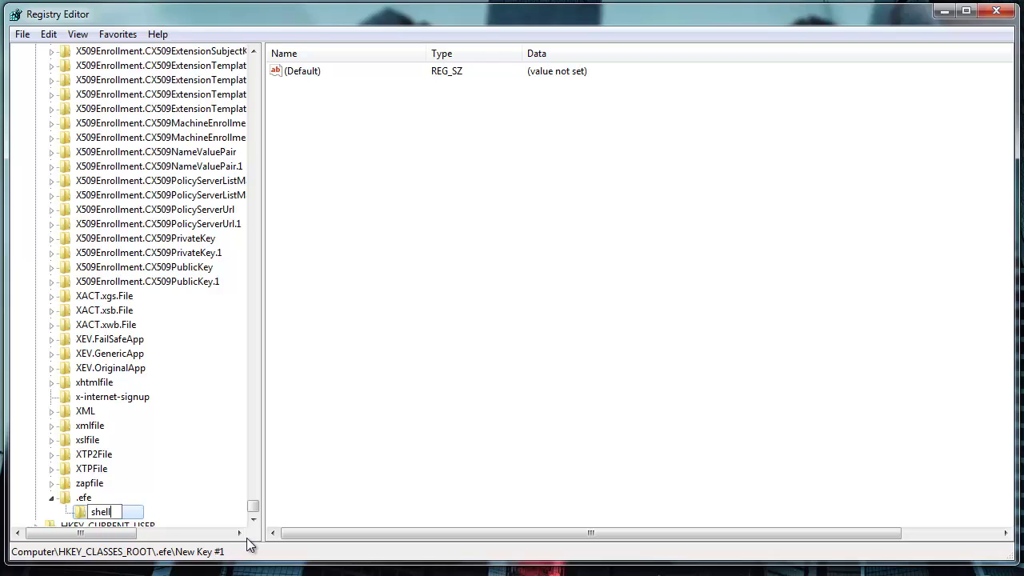
{"action": "key", "text": "Return"}
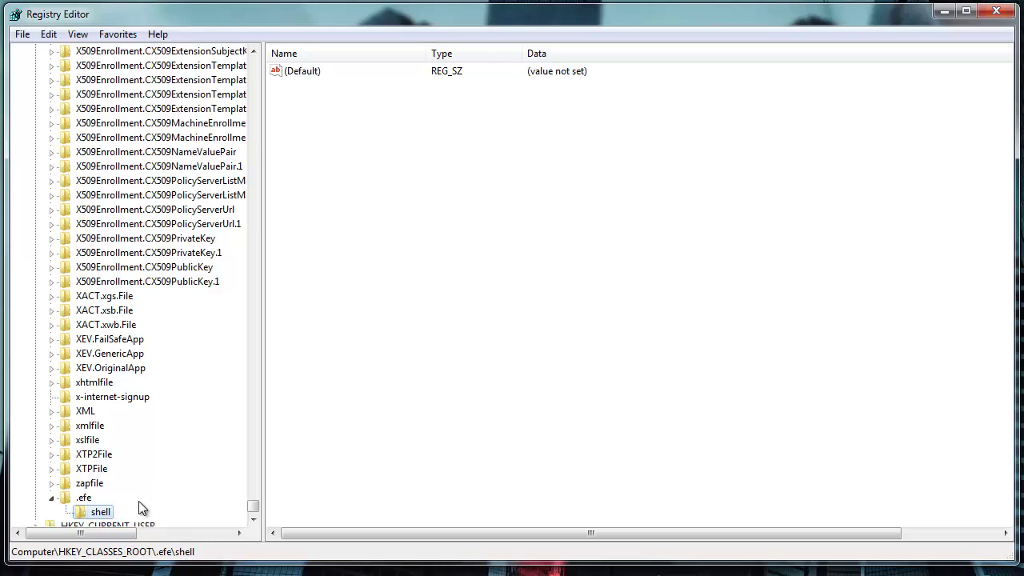
Add an EasyFileEncryptor key under .efe\shell
{"action": "right_click", "coordinate": [95, 513]}
{"action": "mouse_move", "coordinate": [161, 538]}
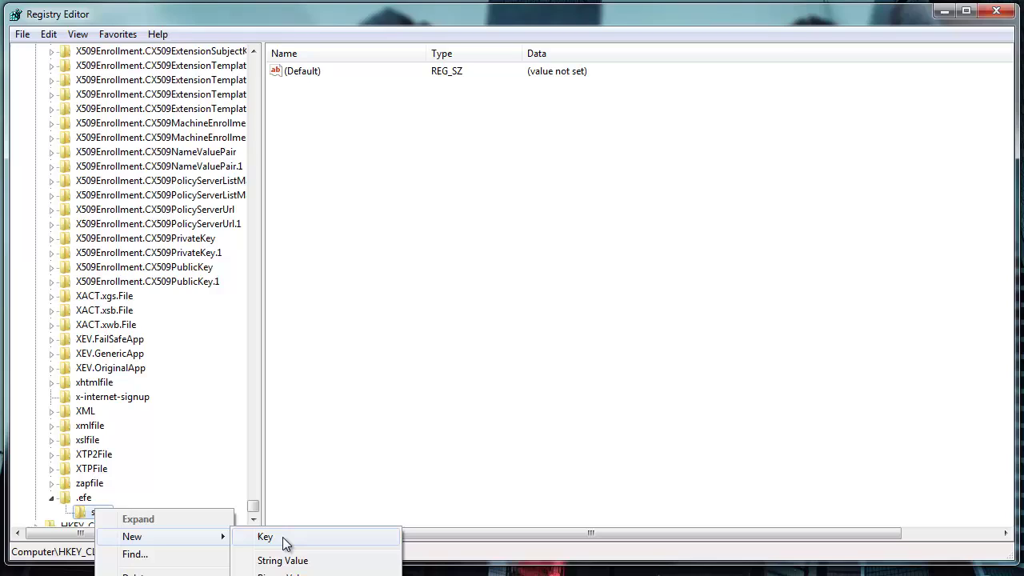
{"action": "left_click", "coordinate": [285, 543]}
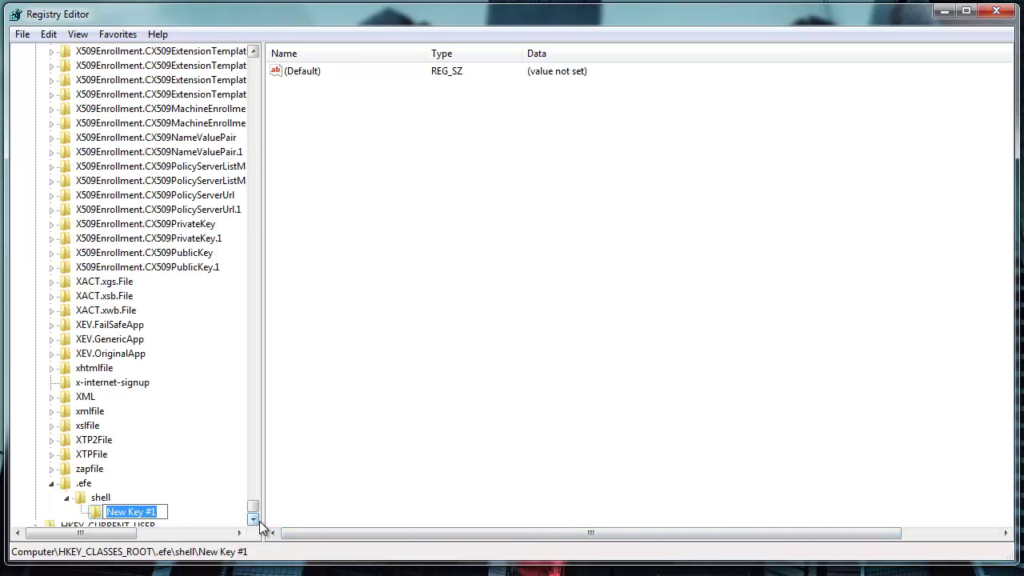
{"action": "type", "text": "Easy"}
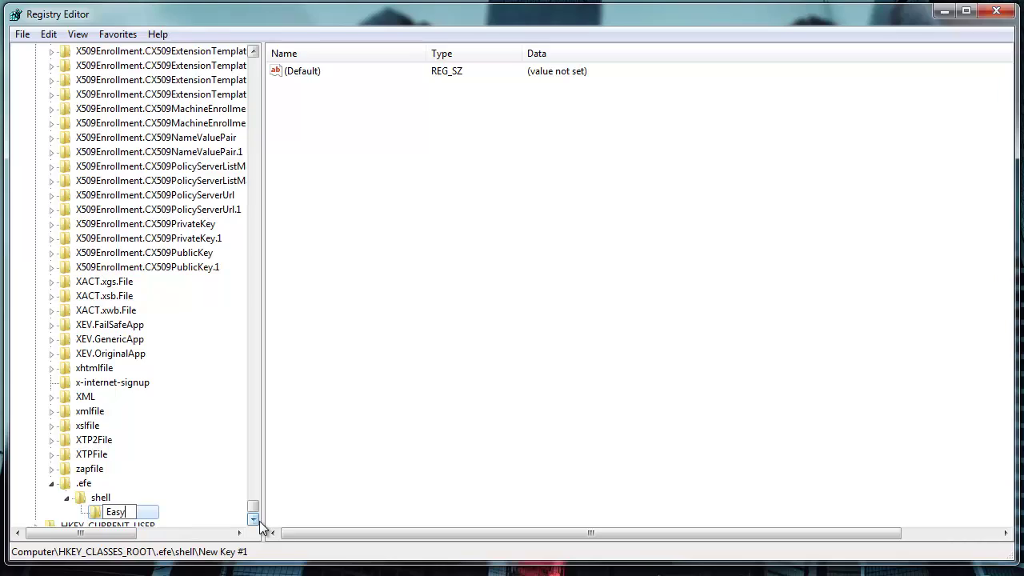
{"action": "type", "text": "FileEncryptor"}
{"action": "key", "text": "Return"}
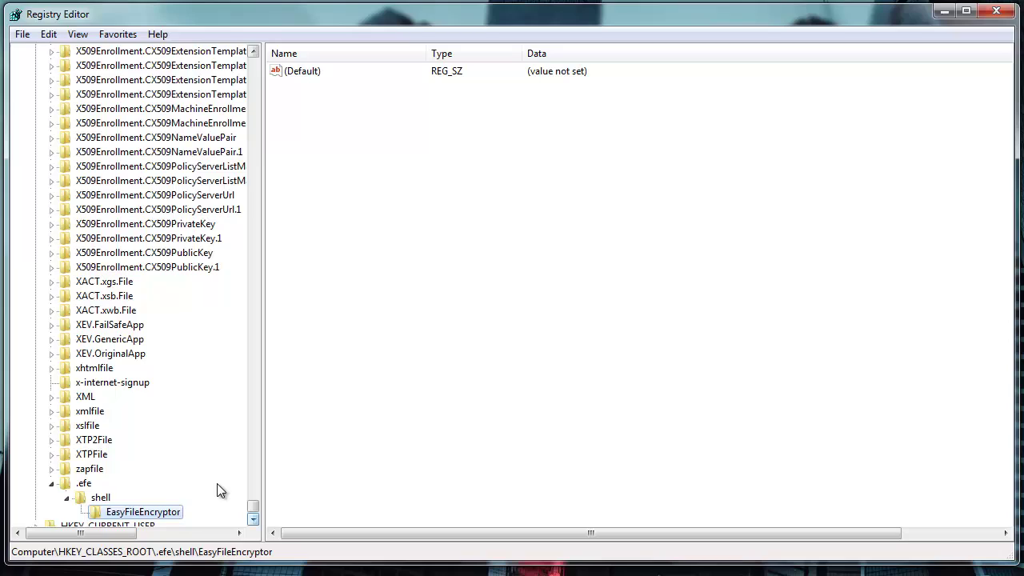
{"action": "scroll", "coordinate": [116, 458], "scroll_direction": "down", "scroll_amount": 2}
Add a DefaultIcon key under .efe\shell
{"action": "right_click", "coordinate": [101, 441]}
{"action": "mouse_move", "coordinate": [155, 472]}
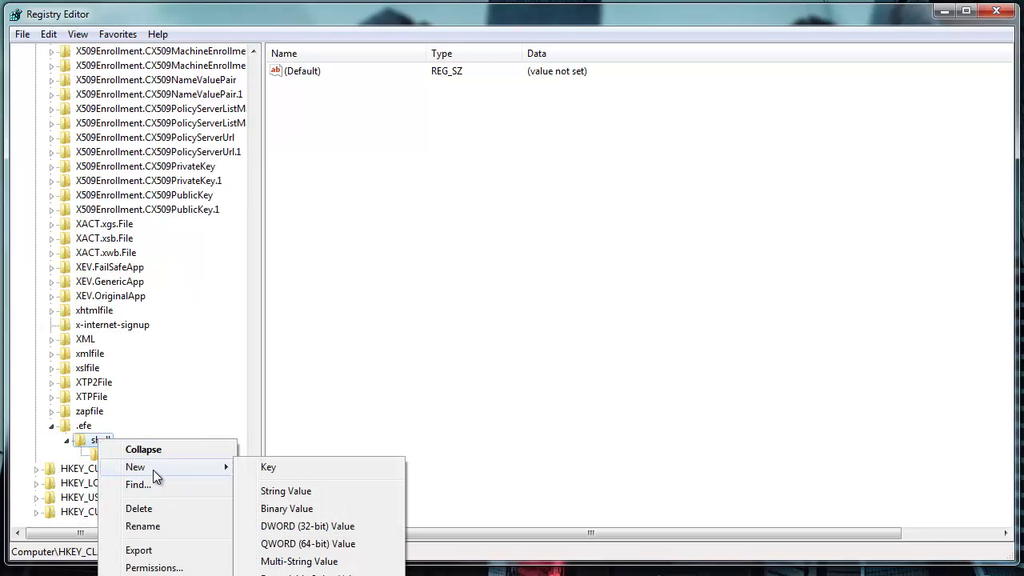
{"action": "left_click", "coordinate": [275, 465]}
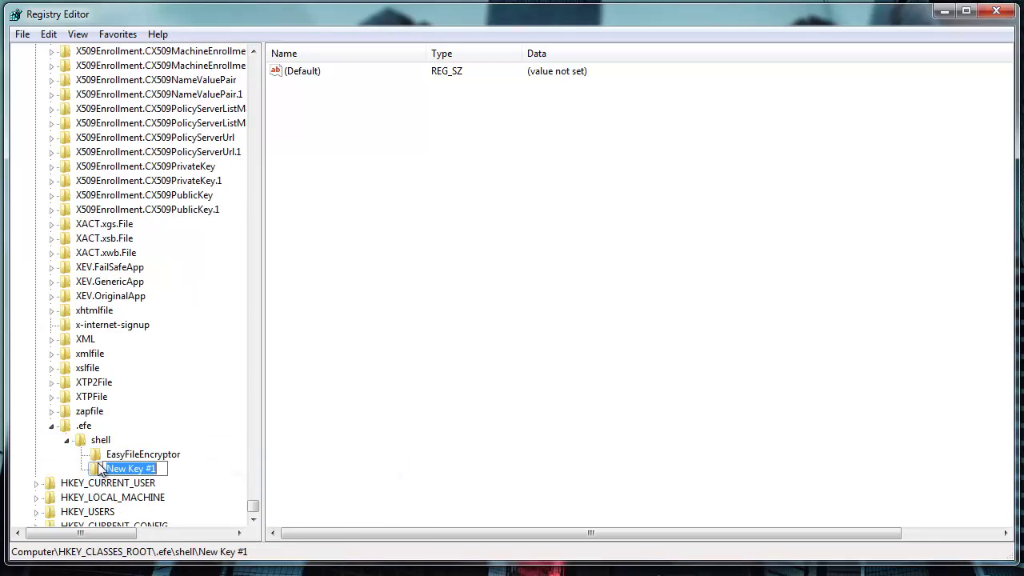
{"action": "type", "text": "D"}
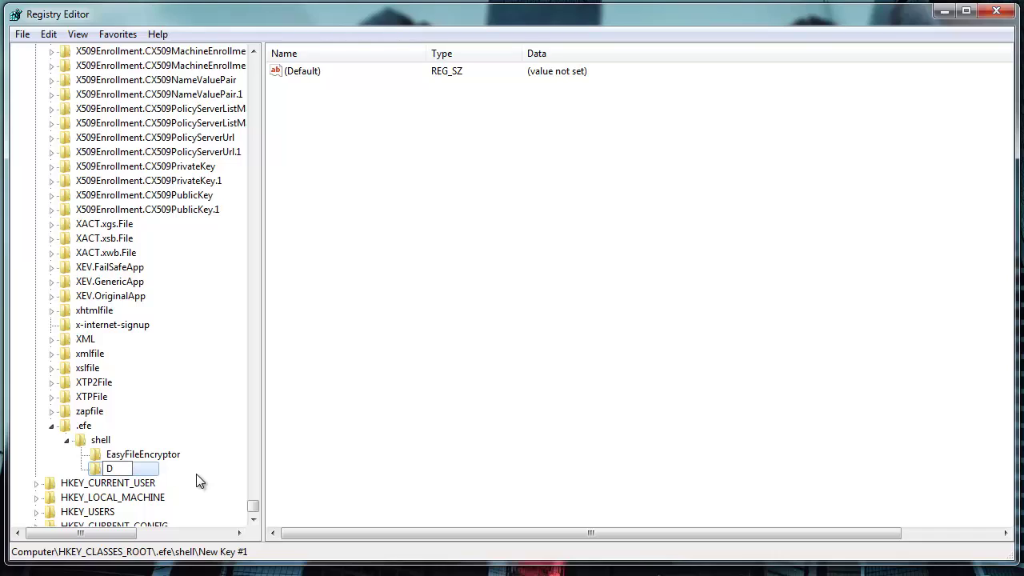
{"action": "type", "text": "efaultIcon"}
{"action": "key", "text": "Return"}
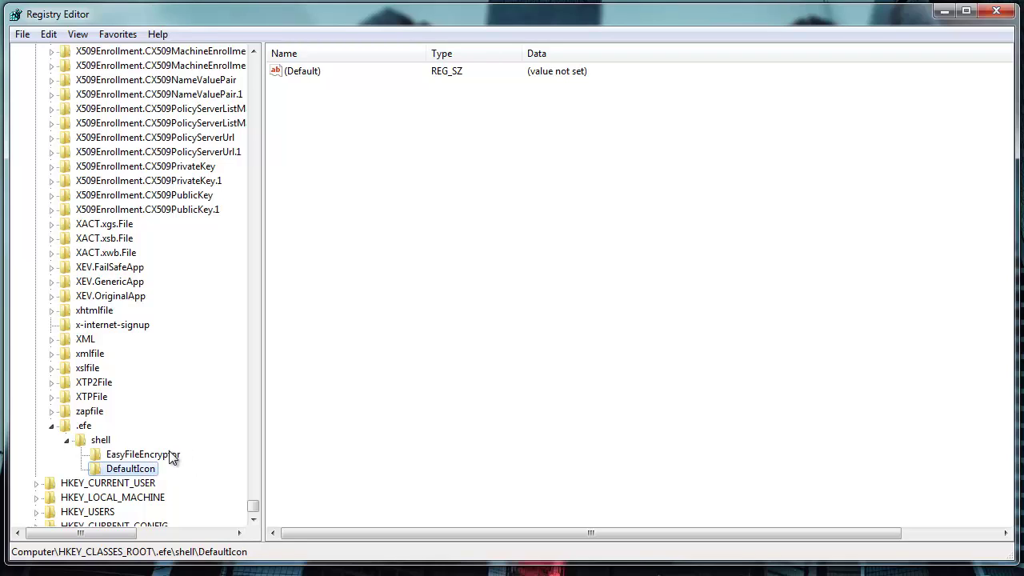
Create a command subkey under the .efe EasyFileEncryptor key
{"action": "left_click", "coordinate": [166, 455]}
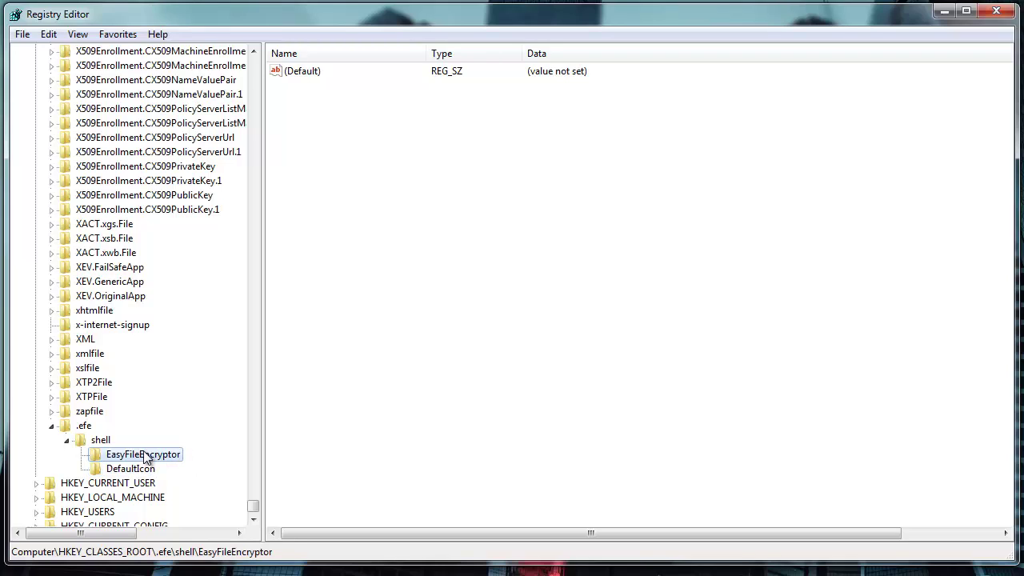
{"action": "right_click", "coordinate": [174, 459]}
{"action": "mouse_move", "coordinate": [217, 485]}
{"action": "left_click", "coordinate": [313, 486]}
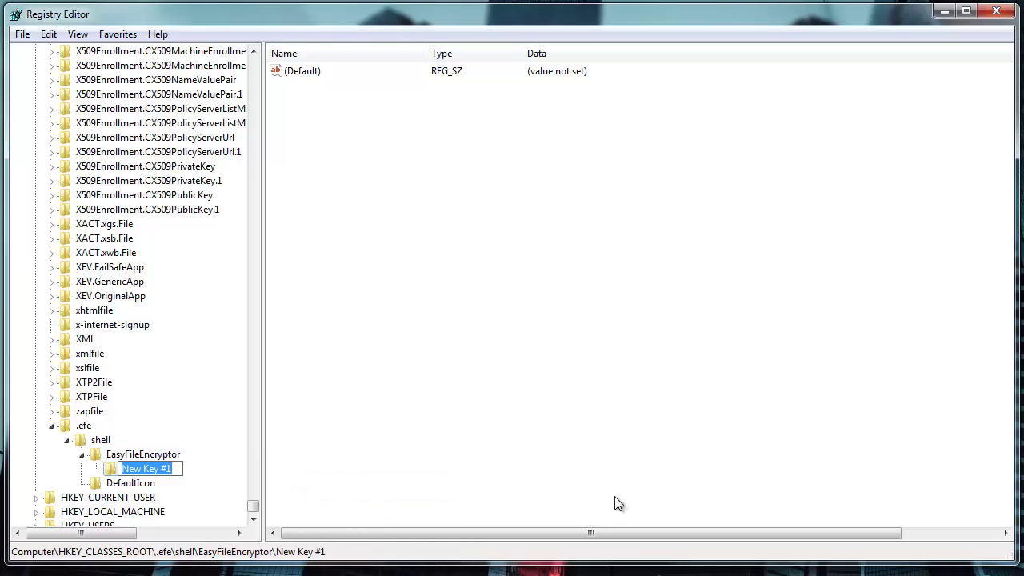
{"action": "type", "text": "command"}
{"action": "key", "text": "Return"}
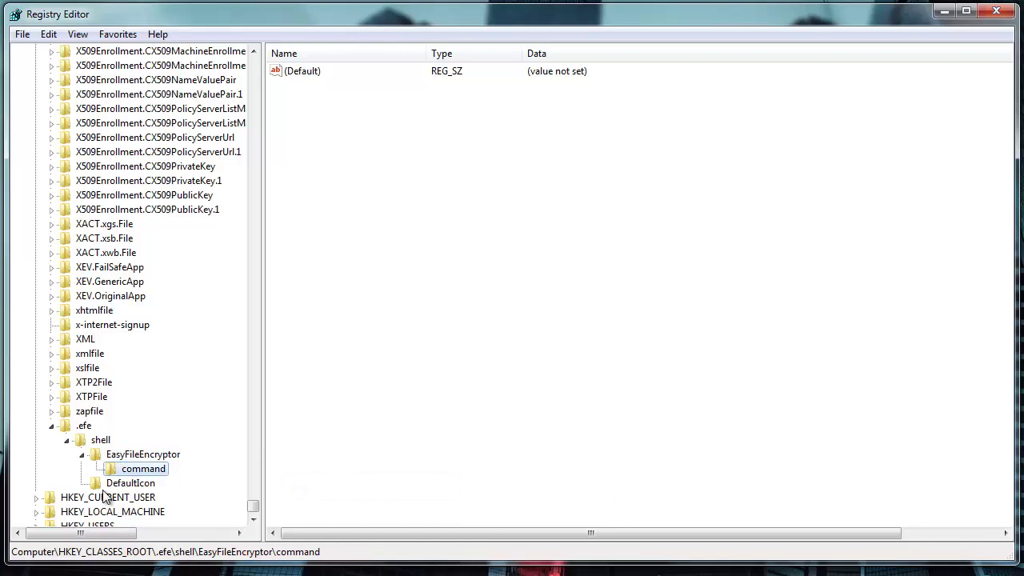
Add an Icon string value to EasyFileEncryptor holding the pasted icon file path
{"action": "left_click", "coordinate": [137, 455]}
{"action": "right_click", "coordinate": [389, 171]}
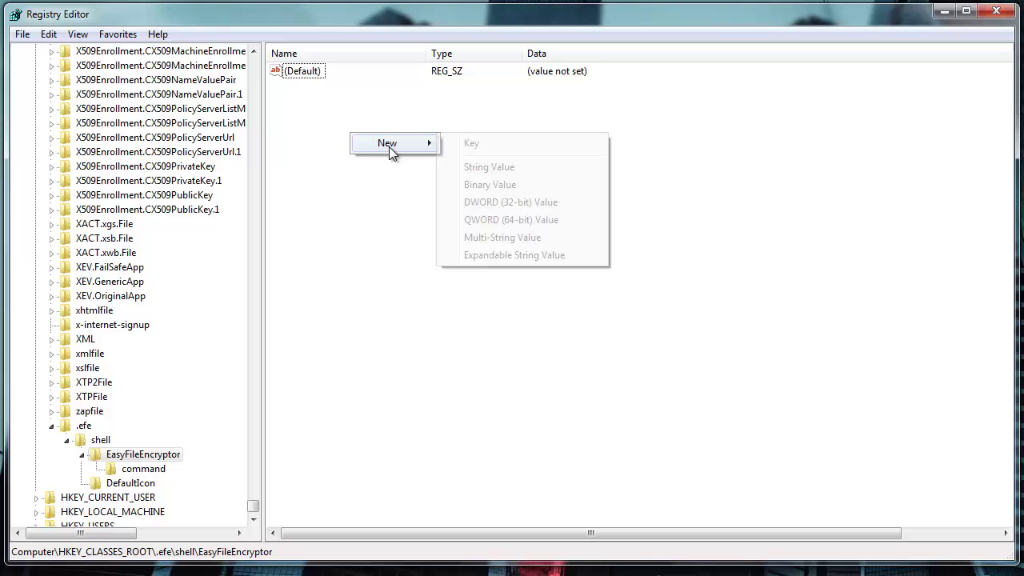
{"action": "left_click", "coordinate": [492, 168]}
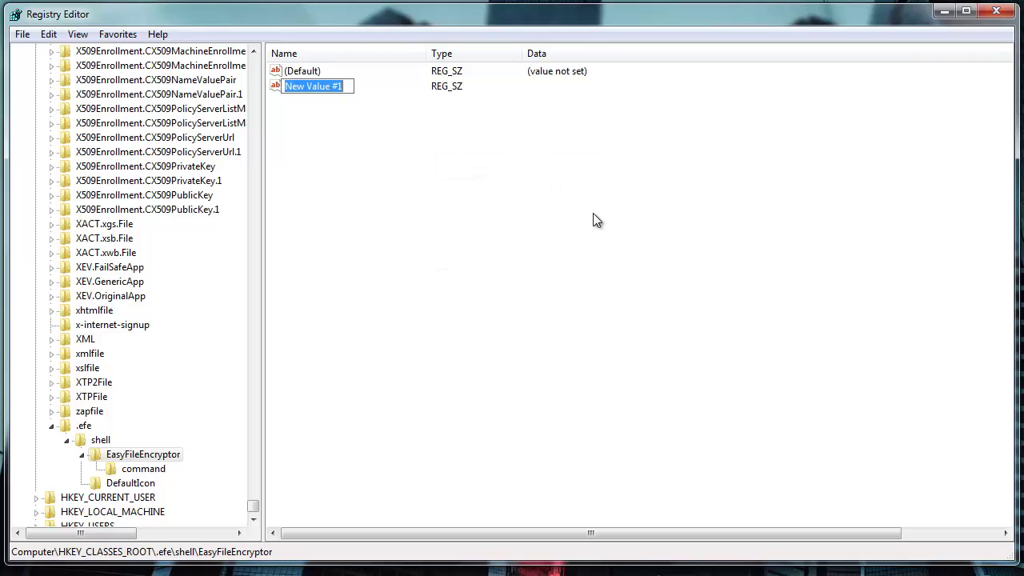
{"action": "type", "text": "Icon"}
{"action": "key", "text": "Return"}
{"action": "double_click", "coordinate": [289, 90]}
{"action": "key", "text": "ctrl+v"}
{"action": "left_click", "coordinate": [256, 187]}
Set EasyFileEncryptor's (Default) value to the label 'Decrypt with EFE'
{"action": "left_click", "coordinate": [292, 74]}
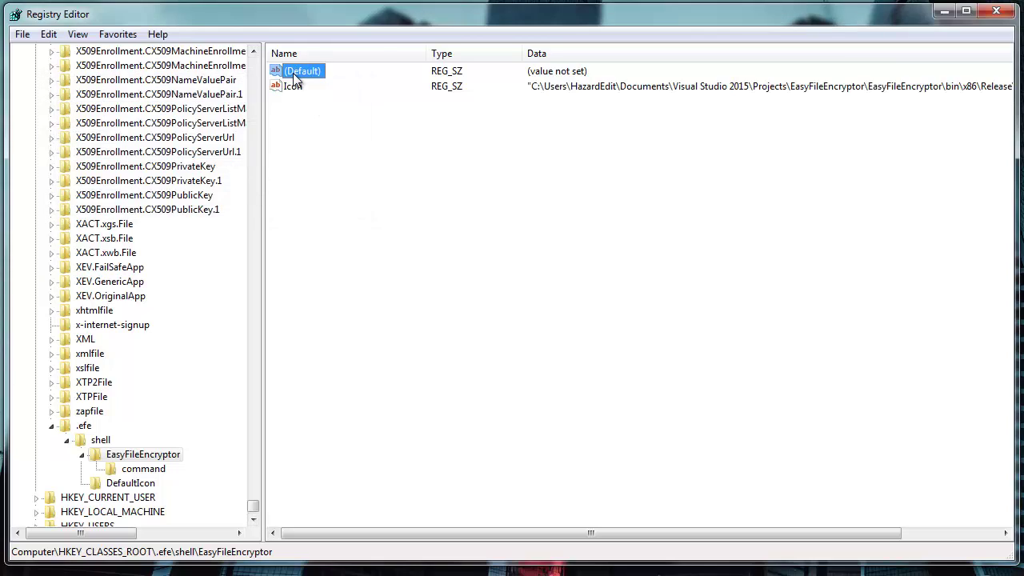
{"action": "double_click", "coordinate": [294, 75]}
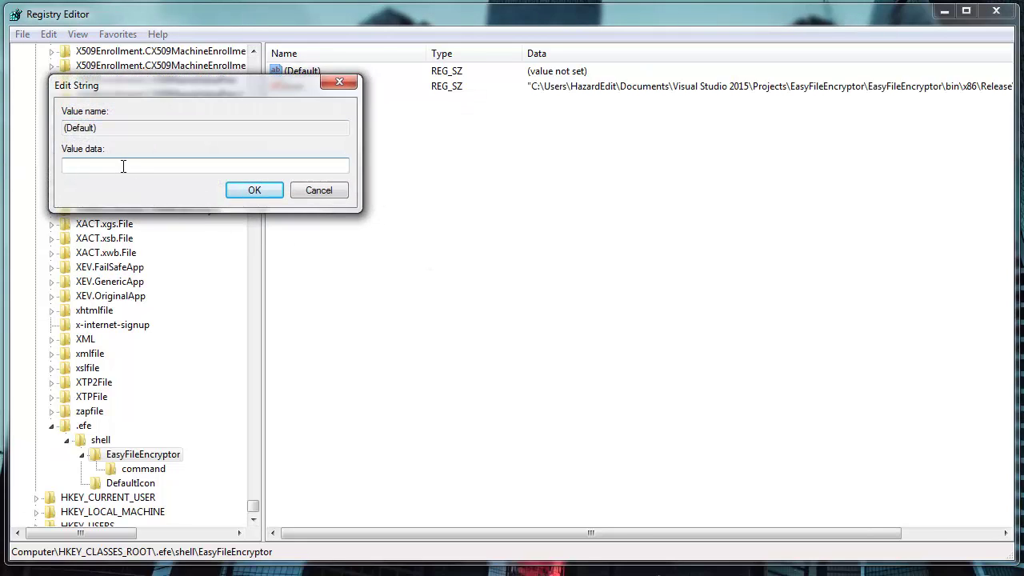
{"action": "type", "text": "Decry"}
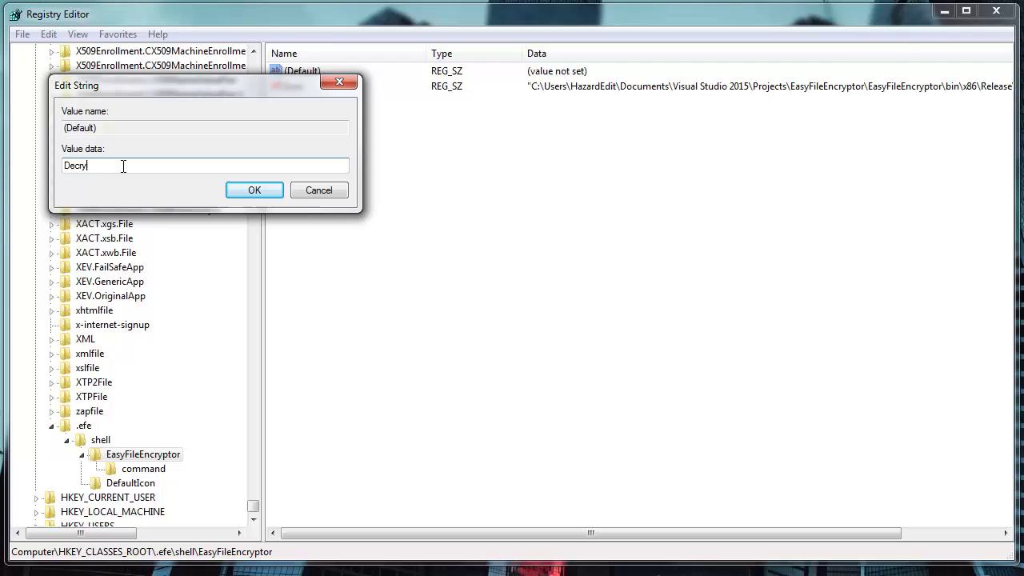
{"action": "type", "text": "tpt w"}
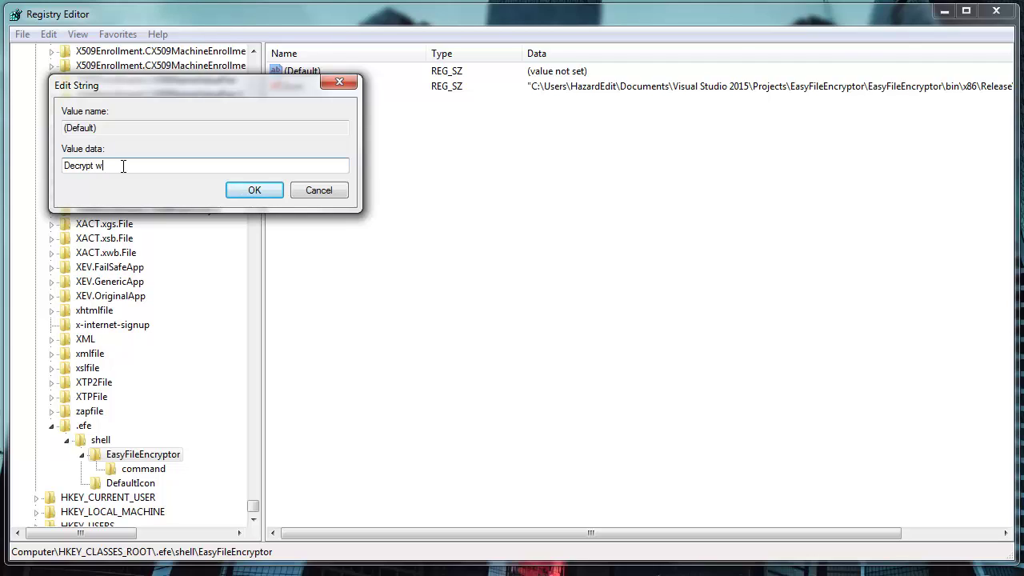
{"action": "type", "text": "ith EFE"}
{"action": "key", "text": "Return"}
Give the .efe command key's (Default) the quoted EasyFileEncryptor.exe path plus "%1"
{"action": "left_click", "coordinate": [144, 468]}
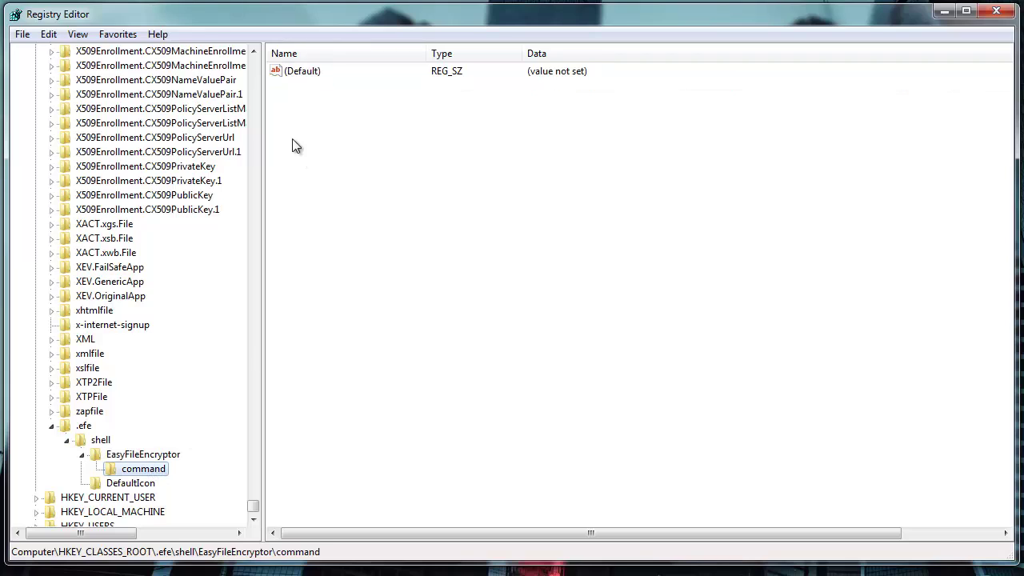
{"action": "double_click", "coordinate": [306, 74]}
{"action": "type", "text": "\"C:\\Users\\HazardEdit\\Documents\\Visual Studio 2015\\Projects\\EasyFileEncryptor\\EasyFileEncryptor\\bin\\x86\\Release\\EasyFileEncryptor.exe\""}
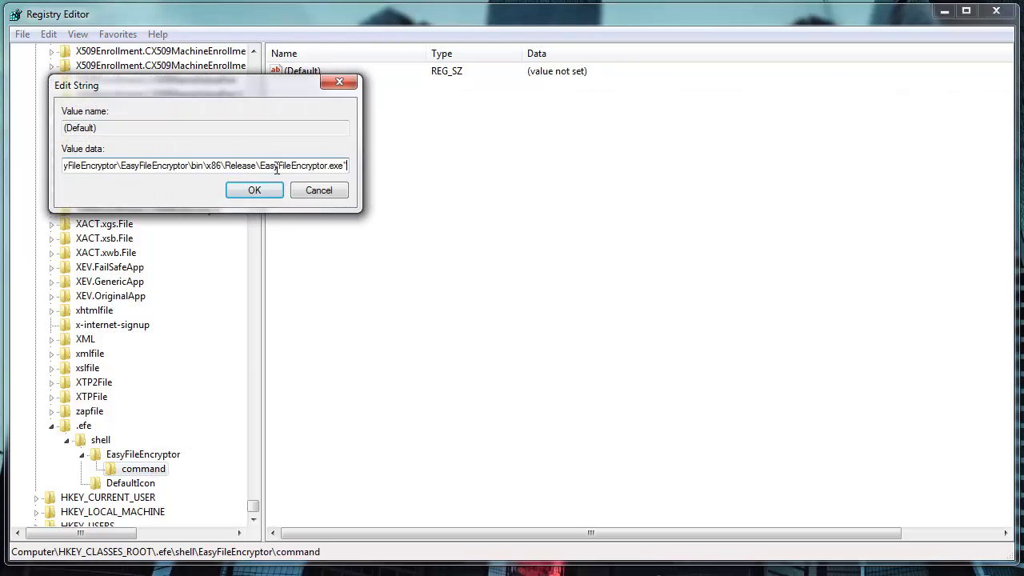
{"action": "type", "text": "\"\"%1"}
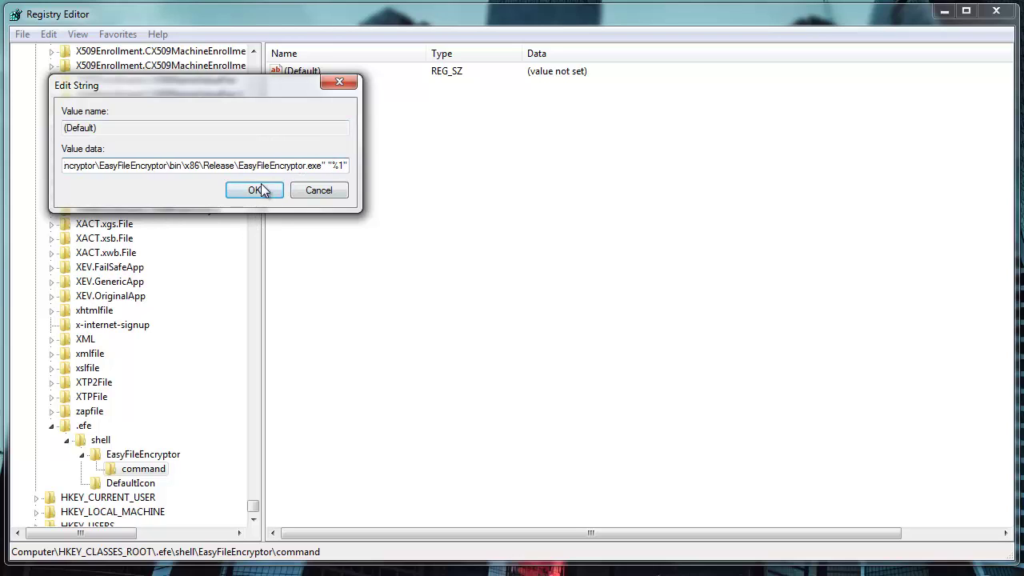
{"action": "left_click", "coordinate": [255, 190]}
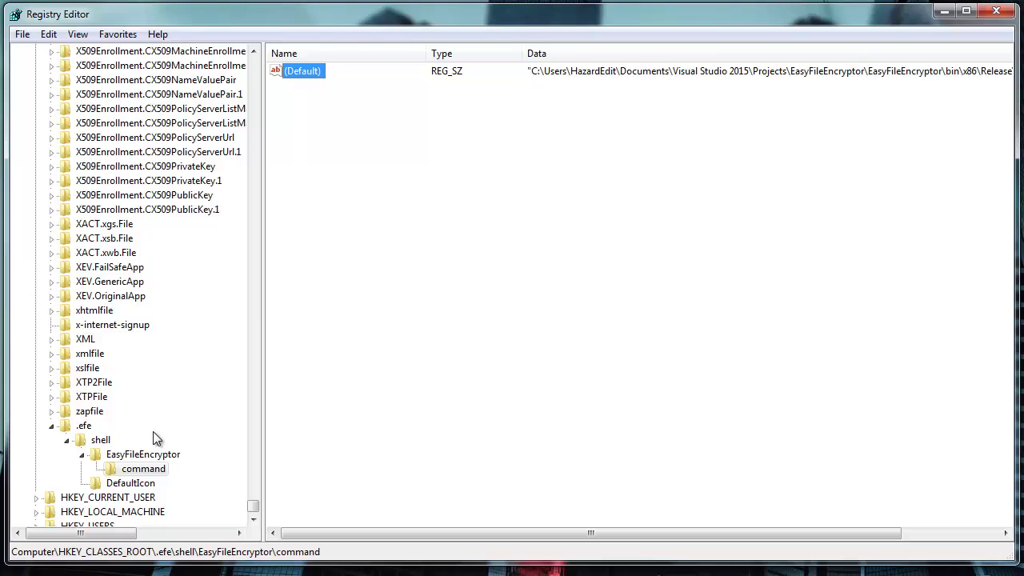
Check the misplaced DefaultIcon key's value, then delete that key
{"action": "left_click", "coordinate": [127, 483]}
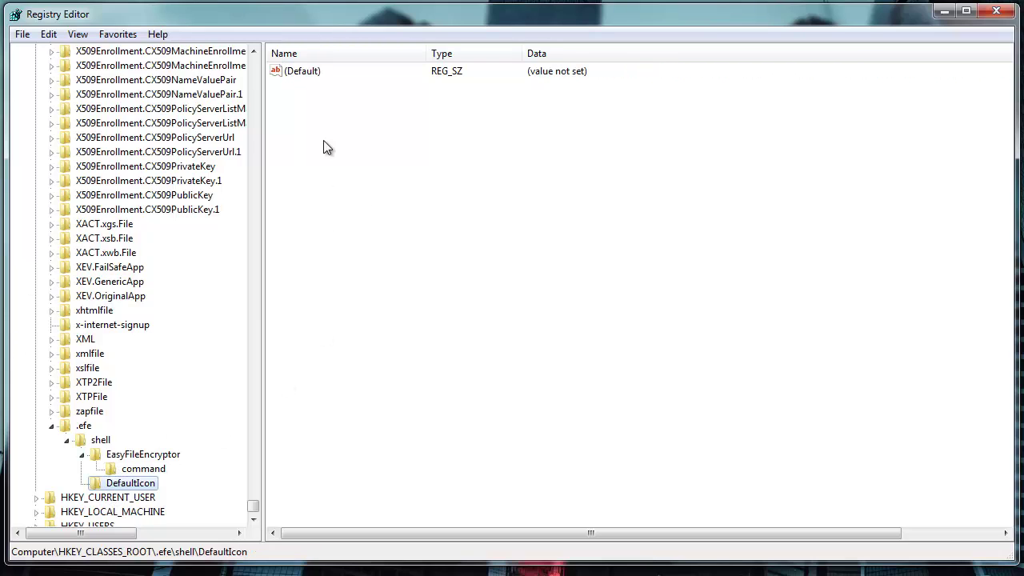
{"action": "double_click", "coordinate": [304, 71]}
{"action": "key", "text": "Escape"}
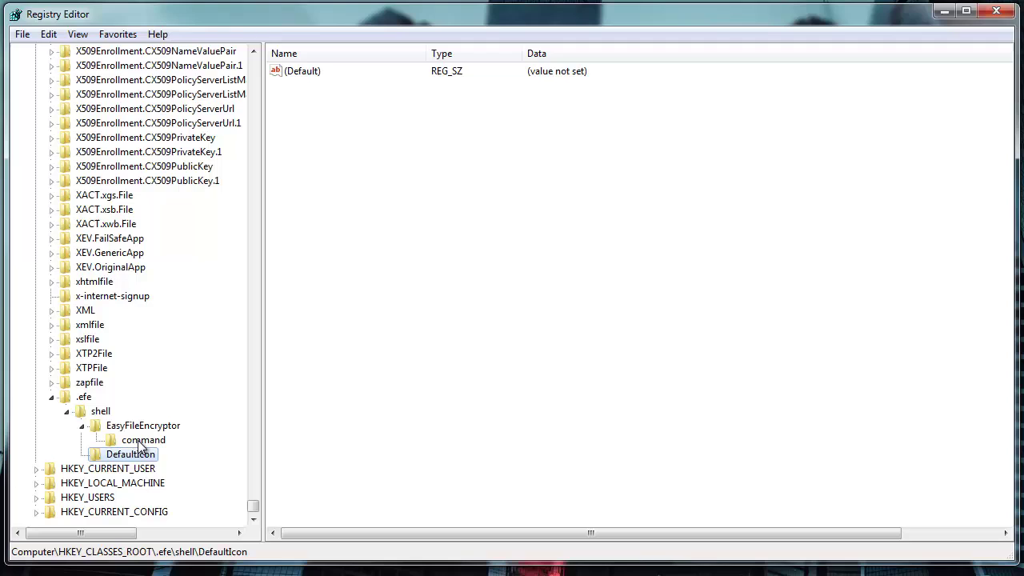
{"action": "right_click", "coordinate": [116, 456]}
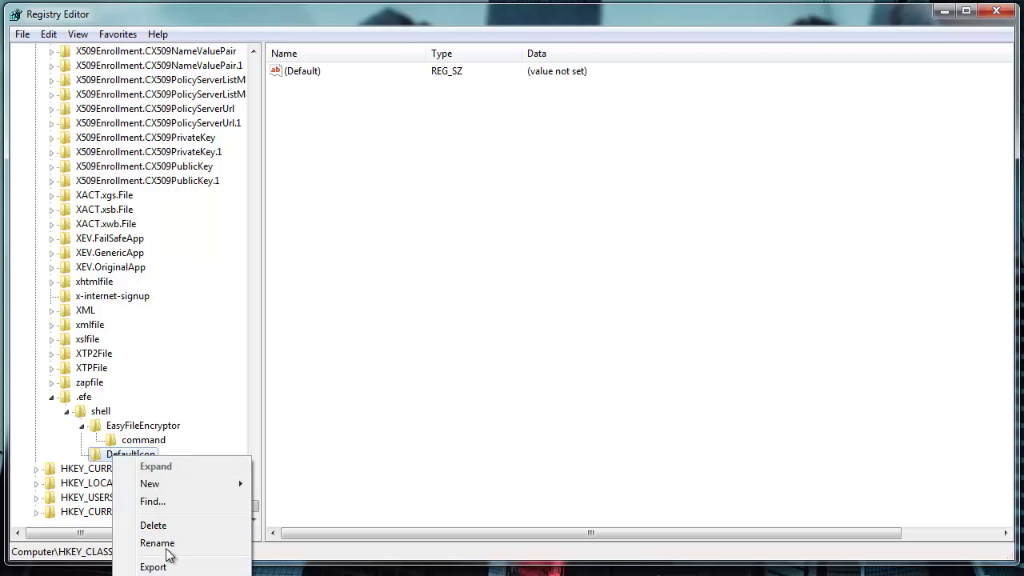
{"action": "left_click", "coordinate": [166, 526]}
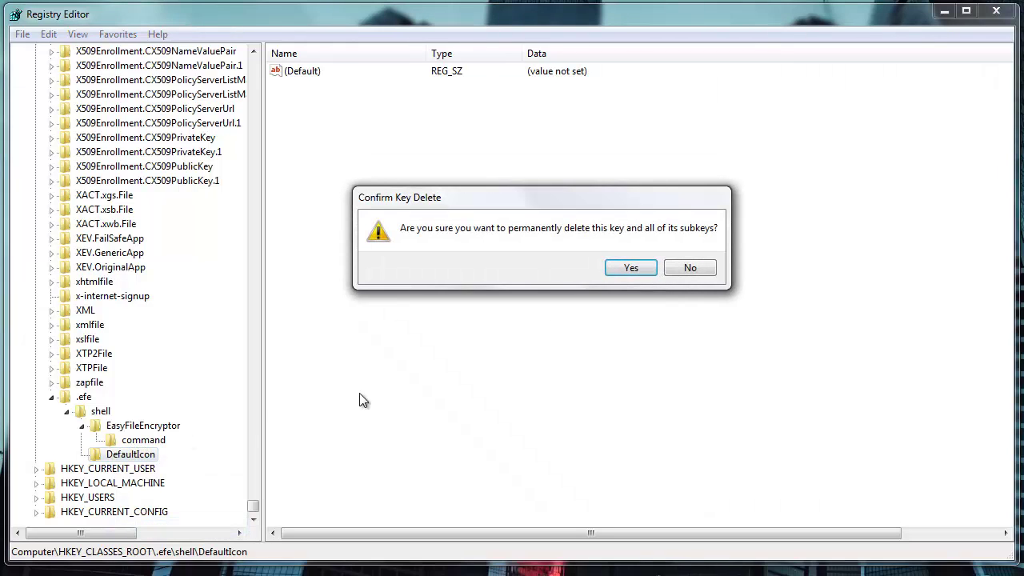
{"action": "left_click", "coordinate": [629, 267]}
Create a new DefaultIcon subkey directly under the .efe key
{"action": "right_click", "coordinate": [84, 412]}
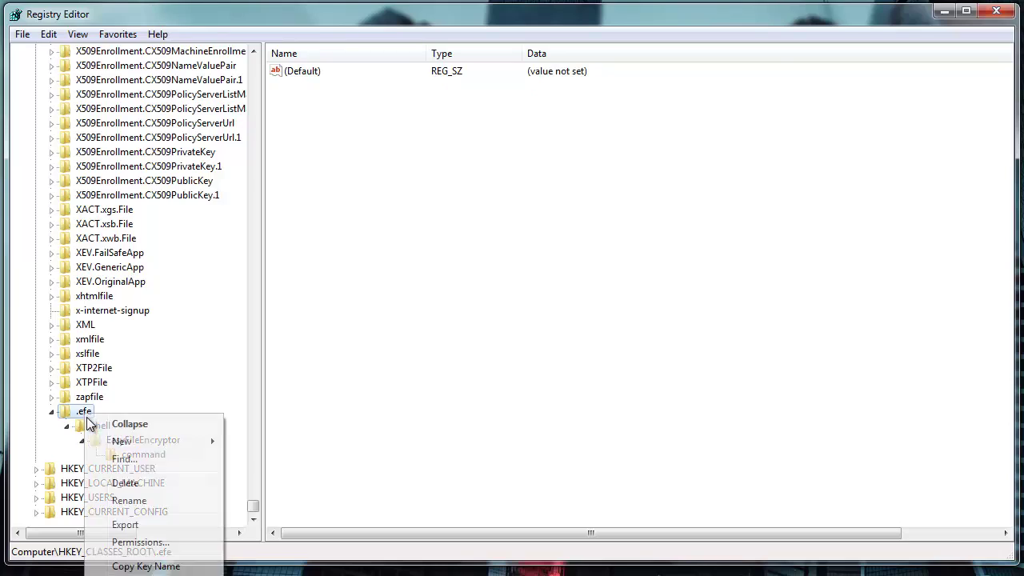
{"action": "mouse_move", "coordinate": [152, 441]}
{"action": "left_click", "coordinate": [295, 443]}
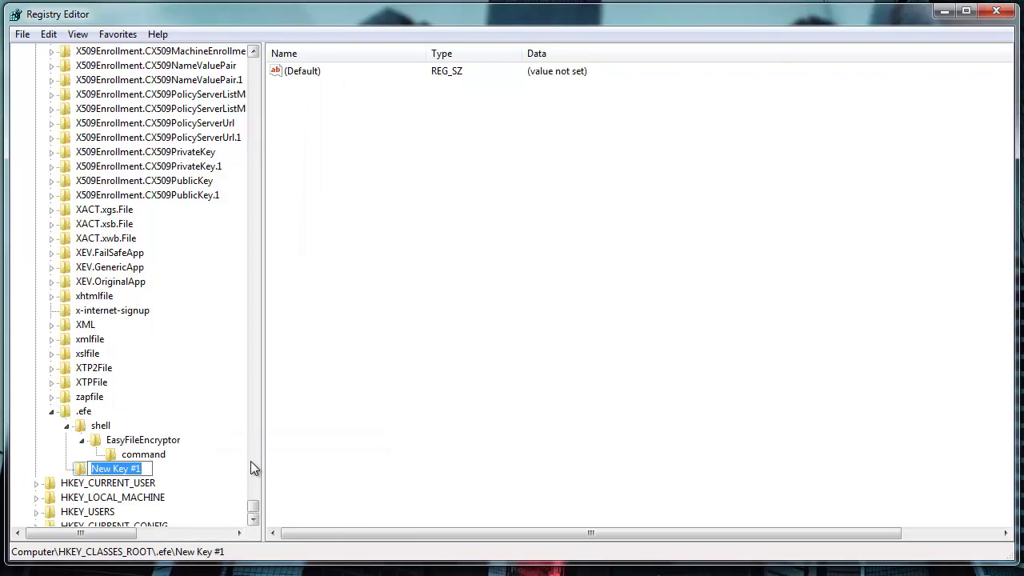
{"action": "type", "text": "Default"}
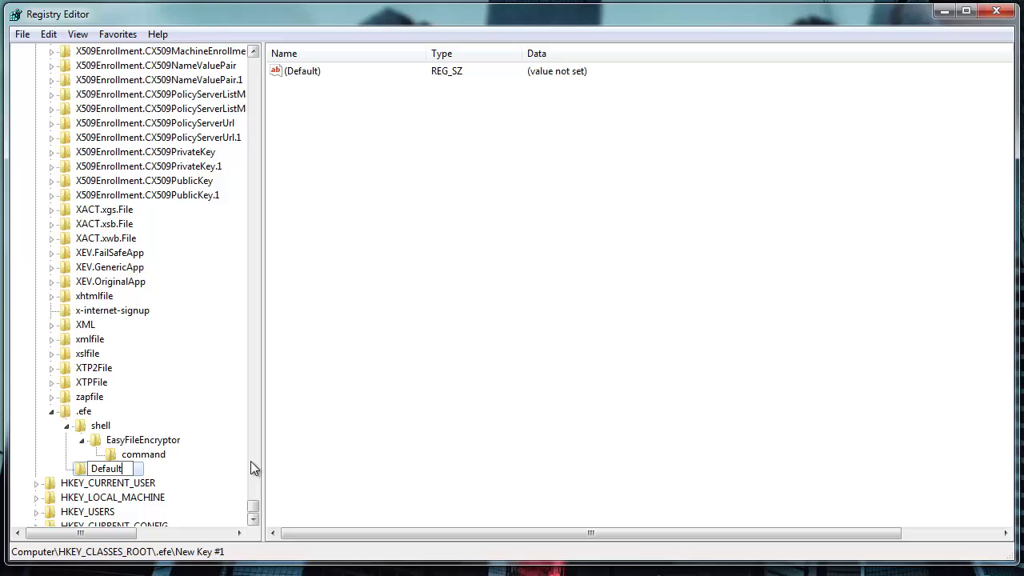
{"action": "type", "text": "Icon"}
{"action": "key", "text": "Return"}
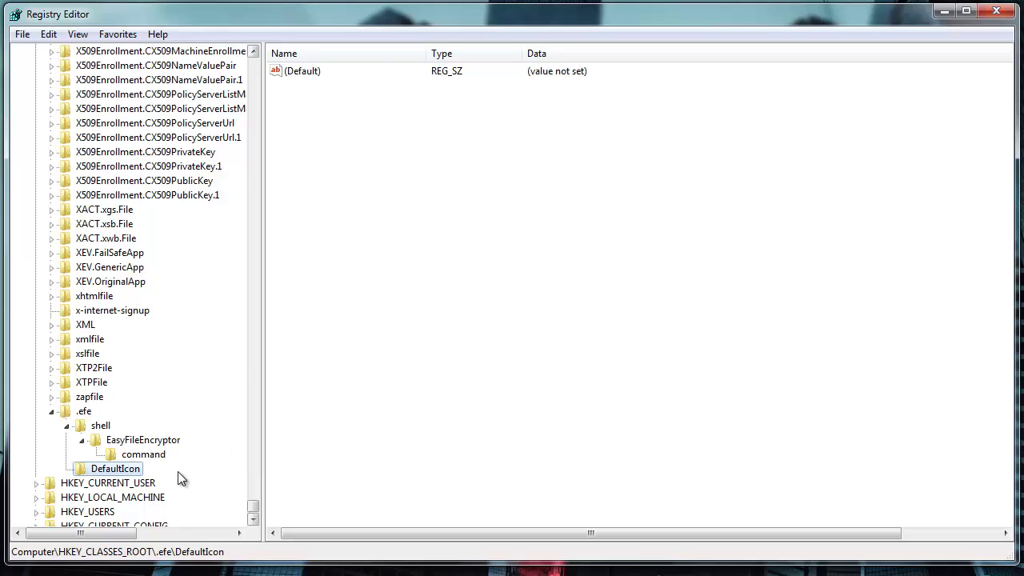
Set DefaultIcon's default value to the efe_icon128.ico path in the Release folder
{"action": "double_click", "coordinate": [311, 74]}
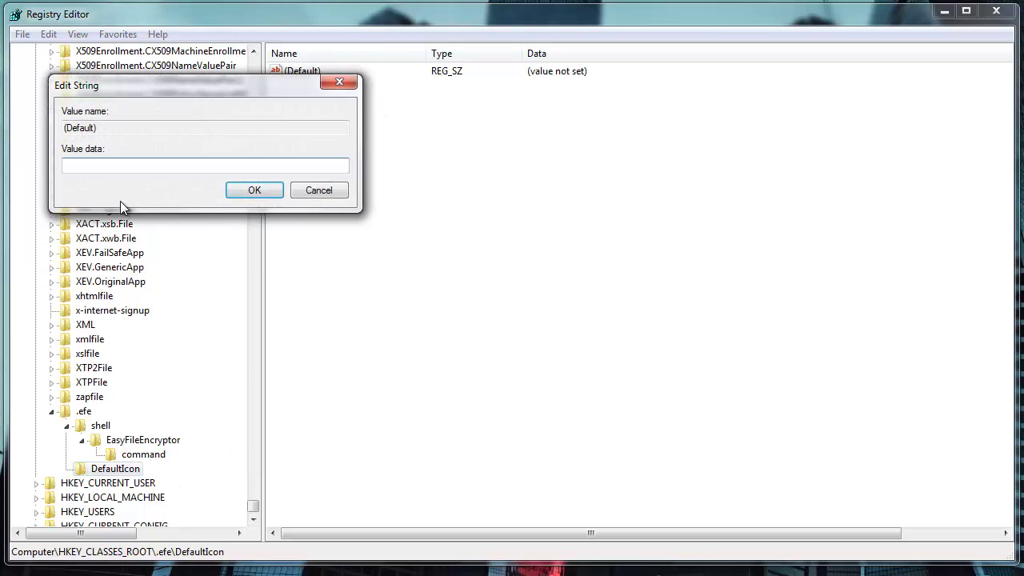
{"action": "key", "text": "ctrl+v"}
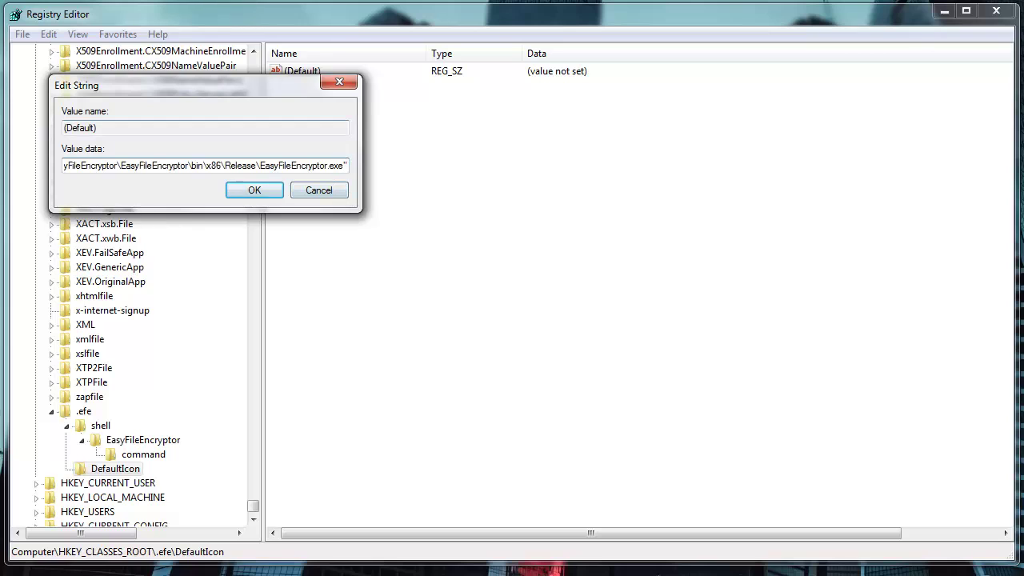
{"action": "key", "text": "alt+Tab"}
{"action": "left_click", "coordinate": [336, 269]}
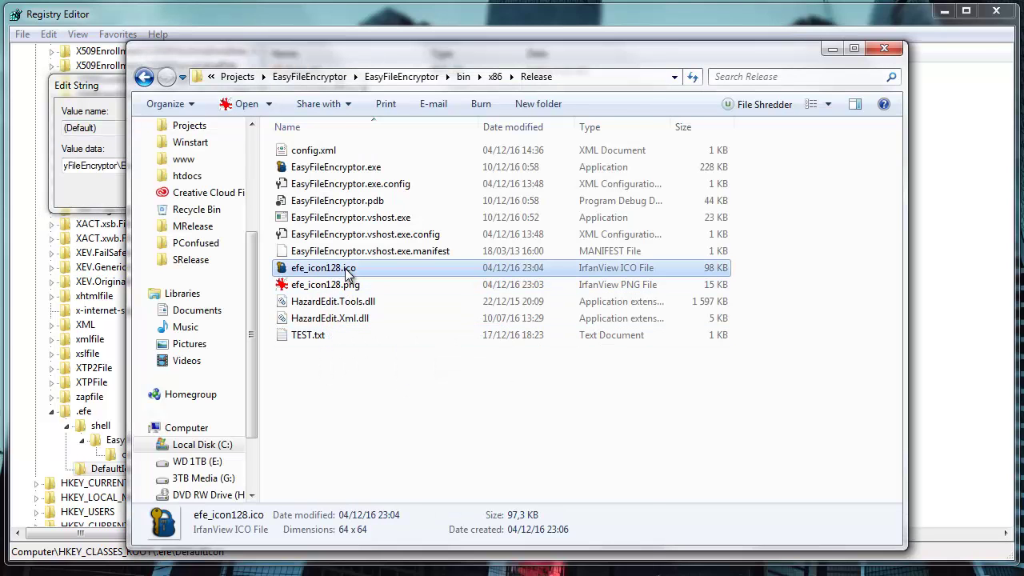
{"action": "right_click", "coordinate": [348, 270]}
{"action": "key", "text": "m"}
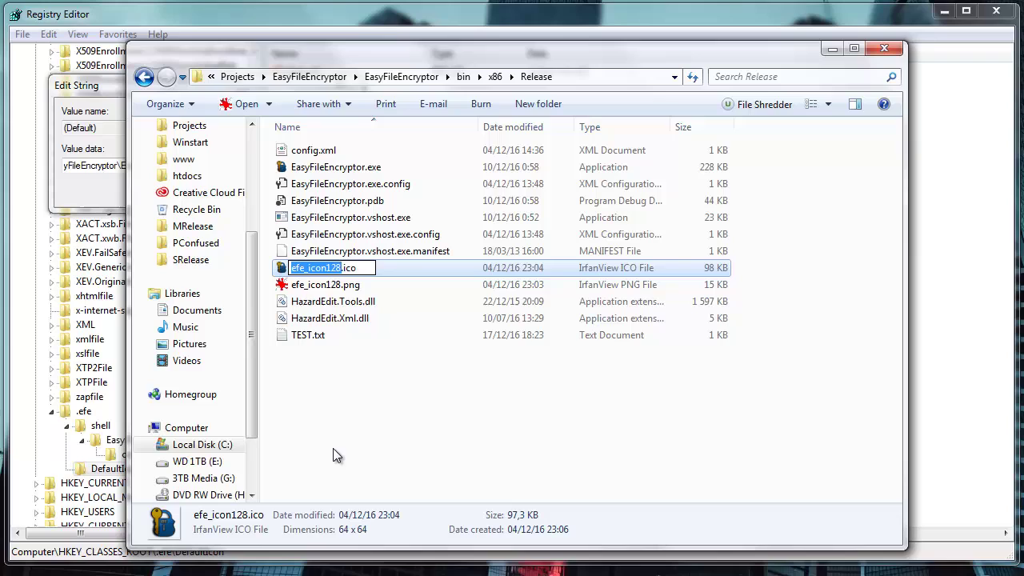
{"action": "left_click", "coordinate": [110, 165]}
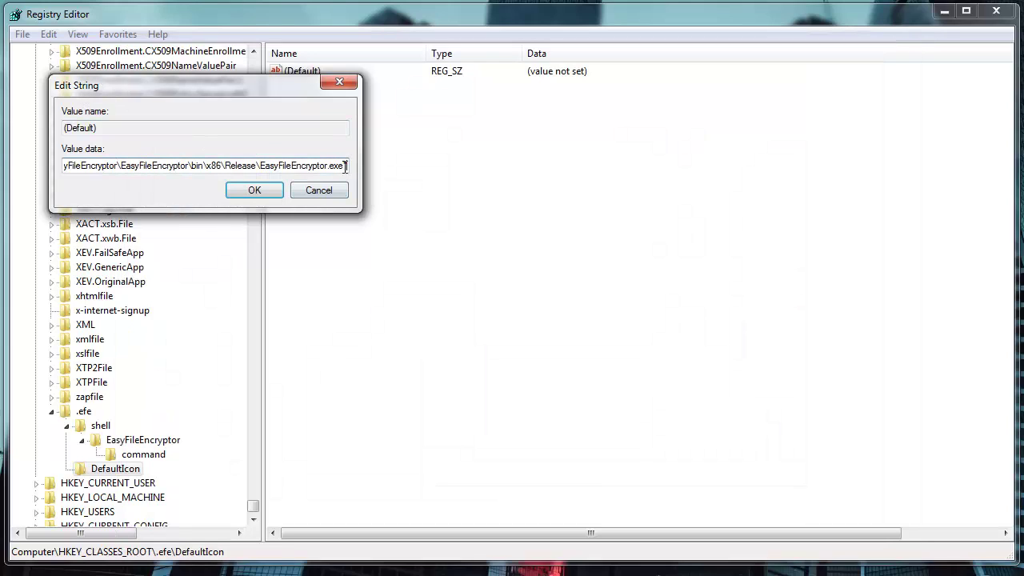
{"action": "left_click_drag", "start_coordinate": [346, 166], "coordinate": [261, 165]}
{"action": "type", "text": "efe_icon128.ico"}
{"action": "left_click", "coordinate": [253, 191]}
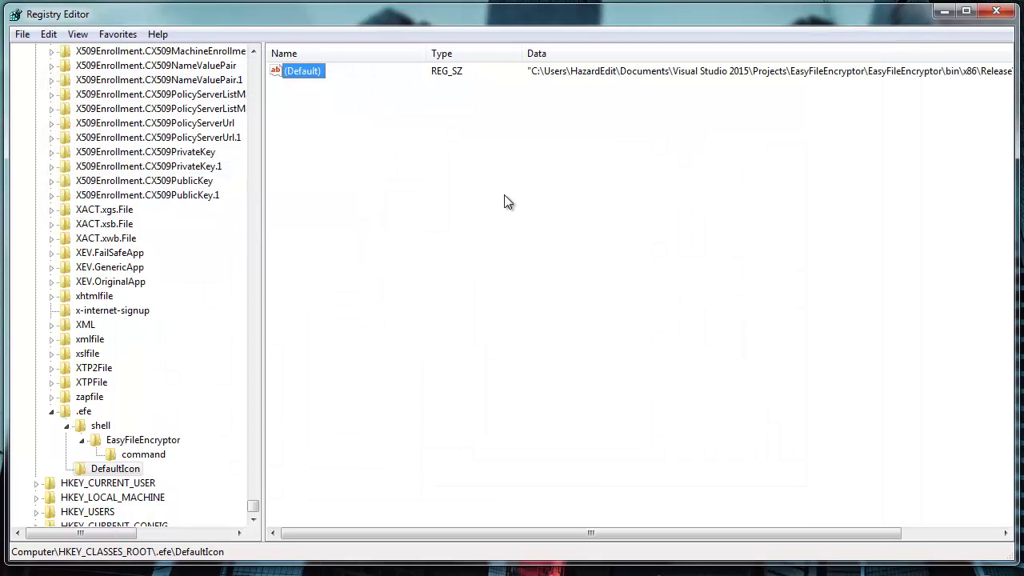
Close Registry Editor and select TEST.txt in the Release folder
{"action": "left_click", "coordinate": [996, 11]}
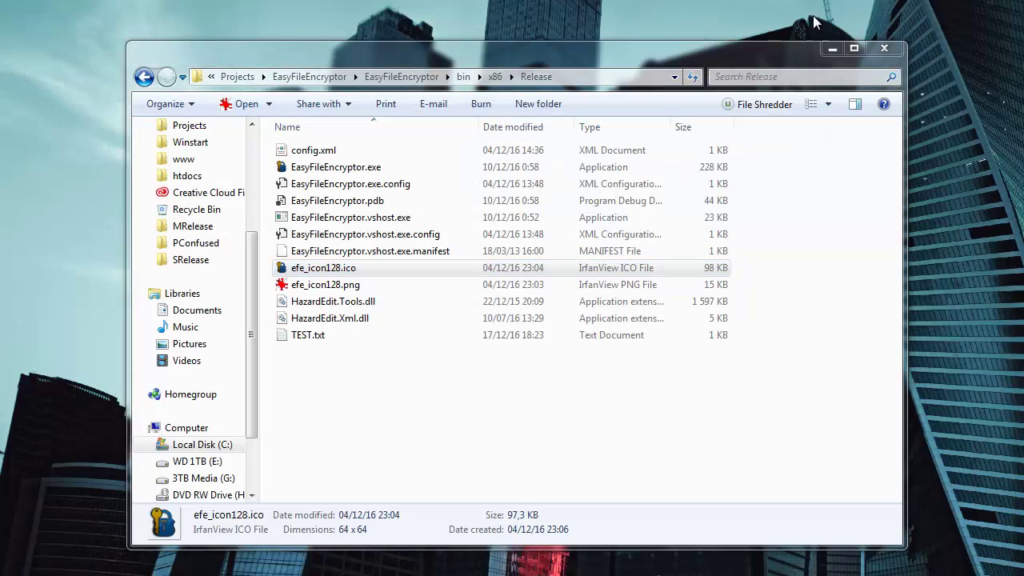
{"action": "left_click", "coordinate": [340, 301]}
{"action": "left_click", "coordinate": [305, 336]}
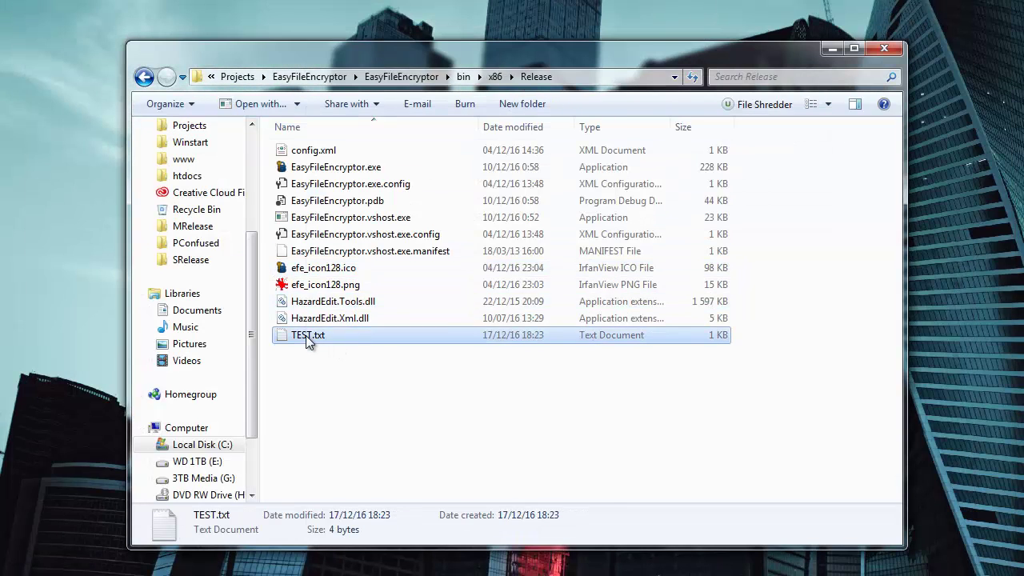
{"action": "right_click", "coordinate": [305, 335]}
Encrypt TEST.txt with EFE using a confirmed password, then select the new TEST.txt.efe
{"action": "left_click", "coordinate": [384, 192]}
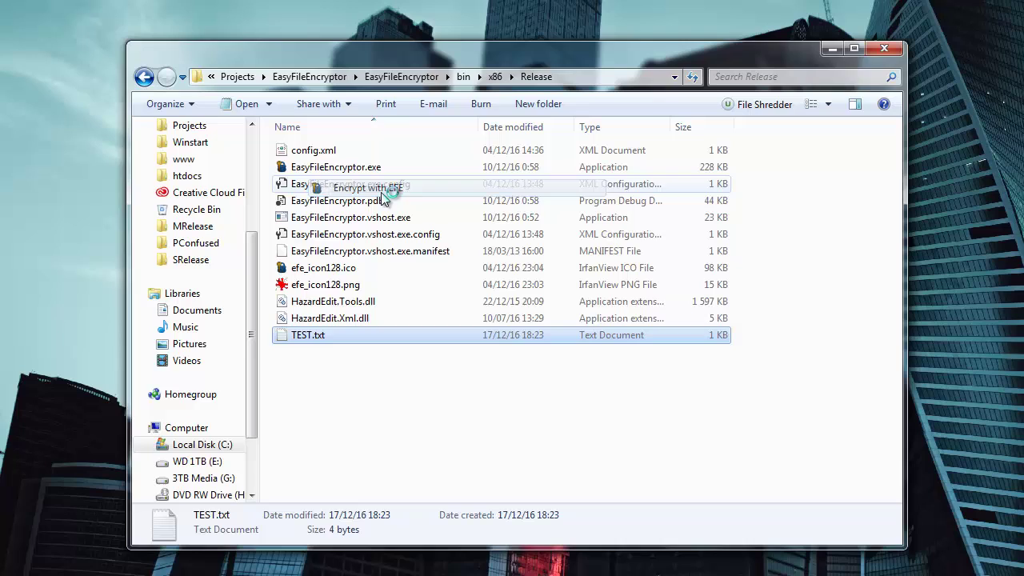
{"action": "type", "text": "123"}
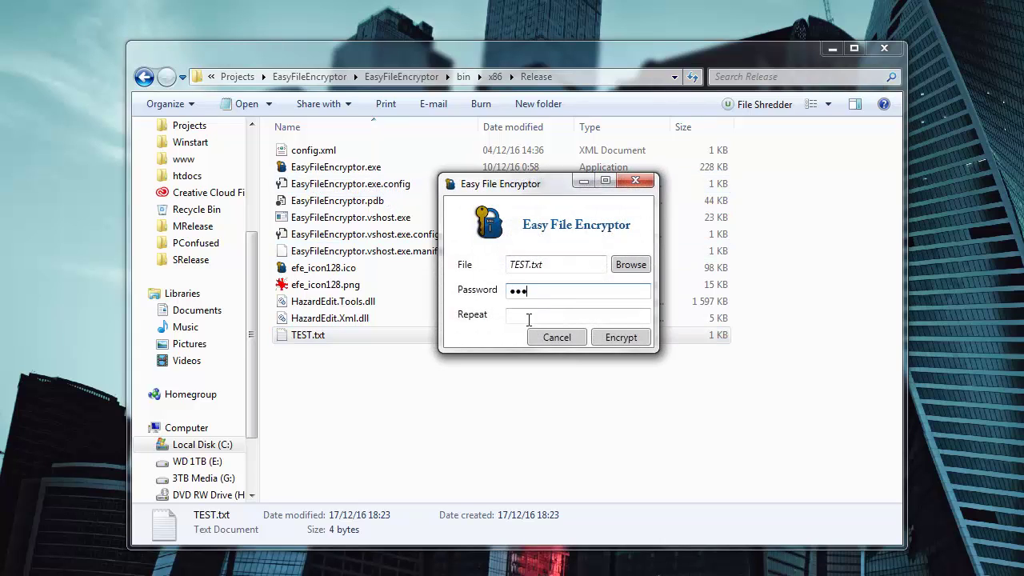
{"action": "left_click", "coordinate": [528, 318]}
{"action": "type", "text": "123"}
{"action": "left_click", "coordinate": [632, 337]}
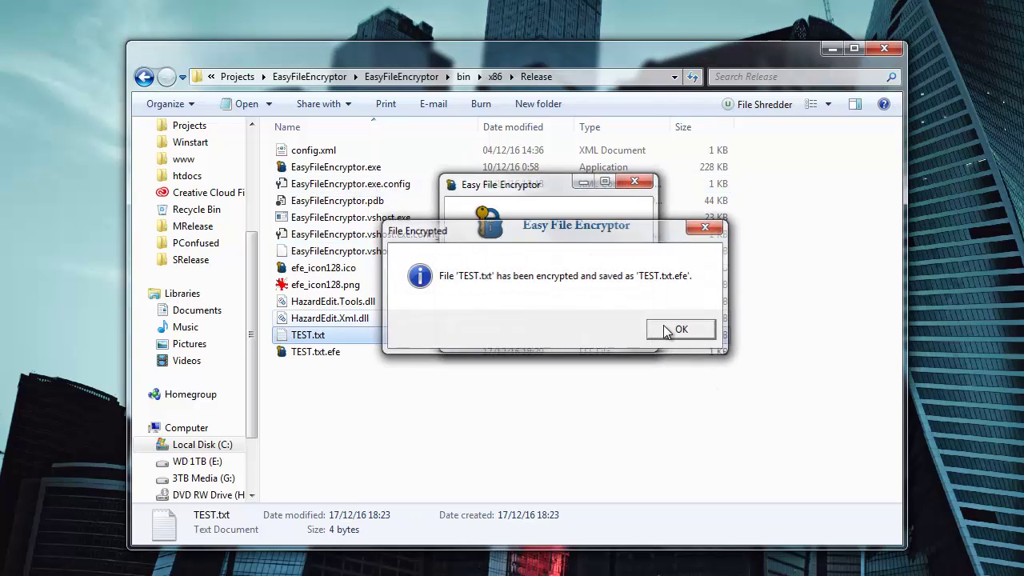
{"action": "left_click", "coordinate": [667, 332]}
{"action": "left_click", "coordinate": [342, 352]}
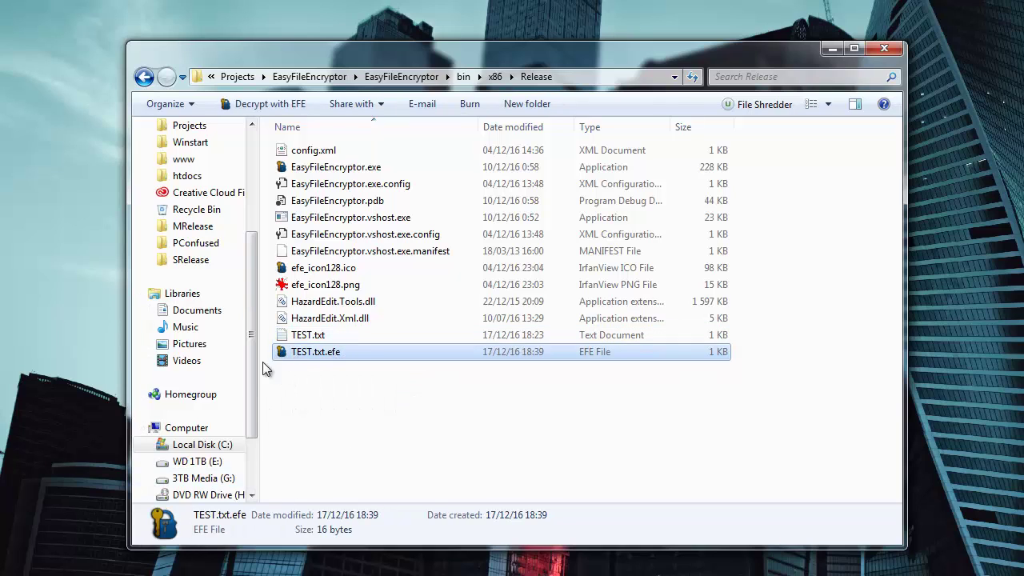
{"action": "right_click", "coordinate": [335, 352]}
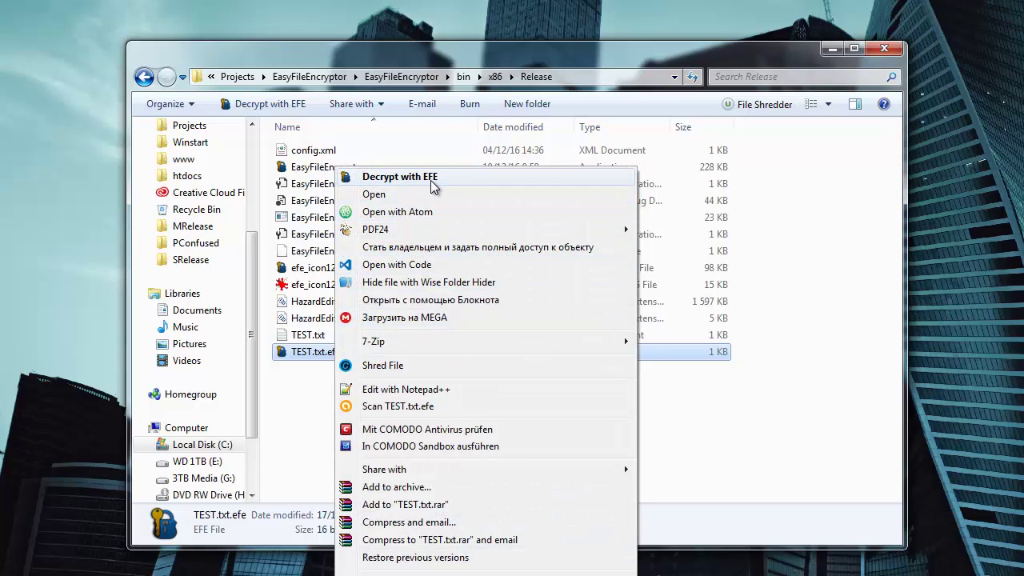
{"action": "left_click", "coordinate": [430, 179]}
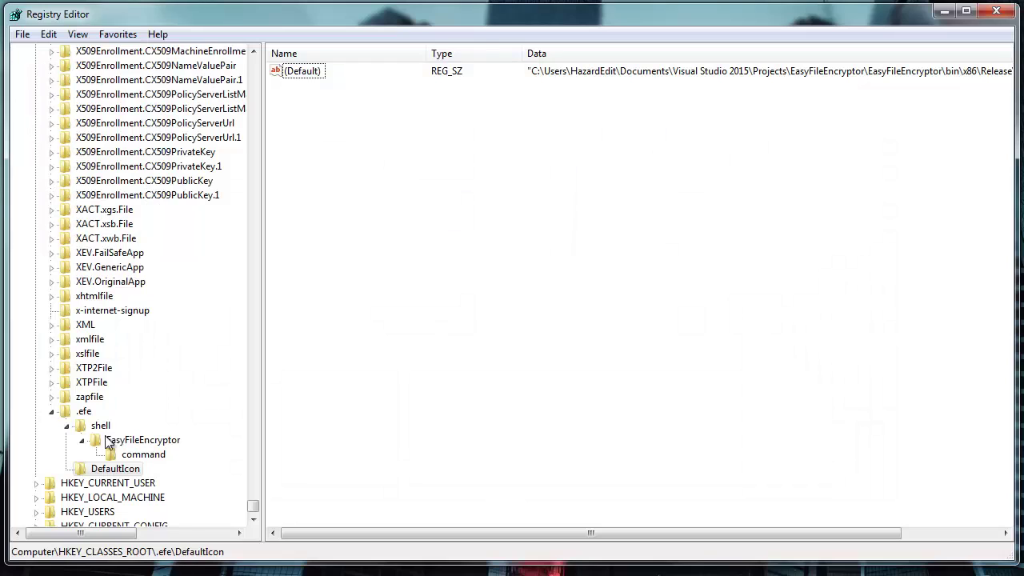
{"action": "left_click", "coordinate": [944, 8]}
{"action": "right_click", "coordinate": [312, 338]}
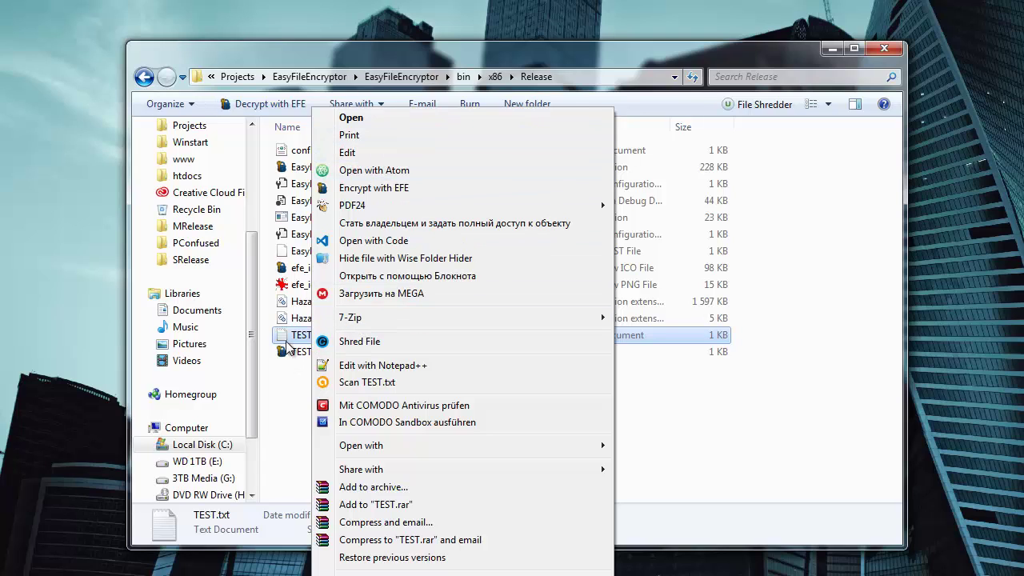
{"action": "left_click", "coordinate": [370, 121]}
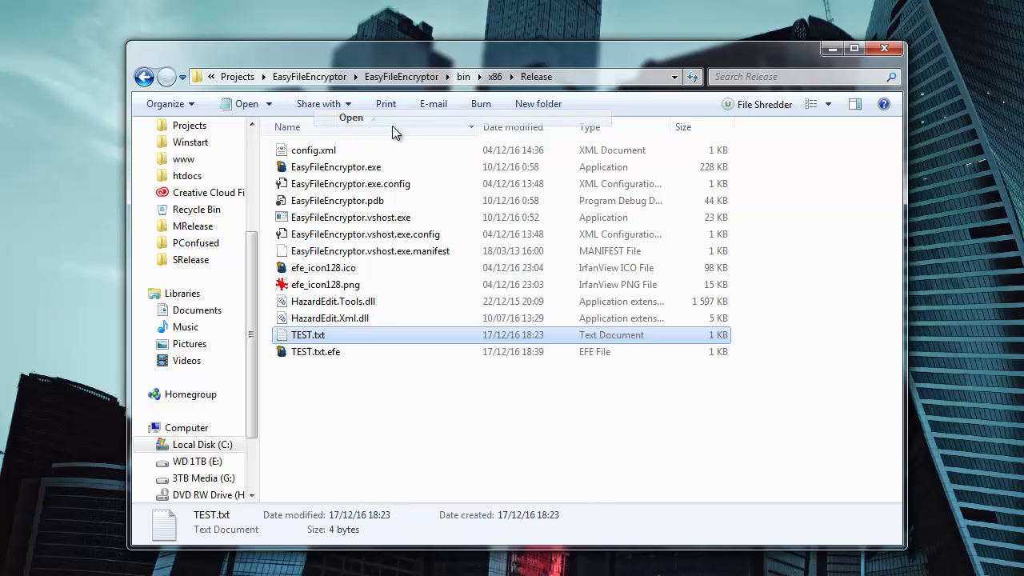
{"action": "left_click", "coordinate": [871, 144]}
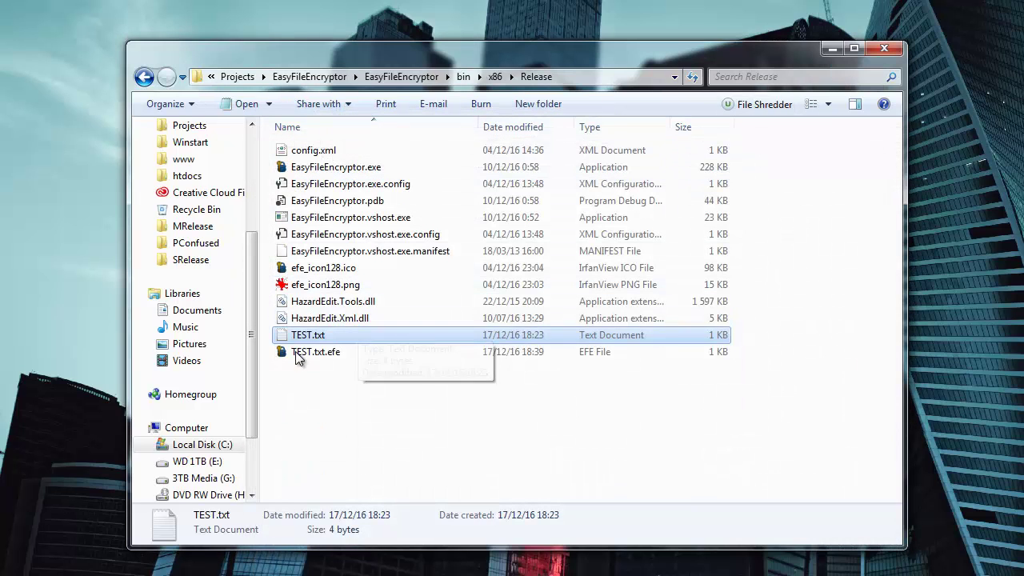
{"action": "left_click", "coordinate": [313, 354]}
{"action": "right_click", "coordinate": [314, 359]}
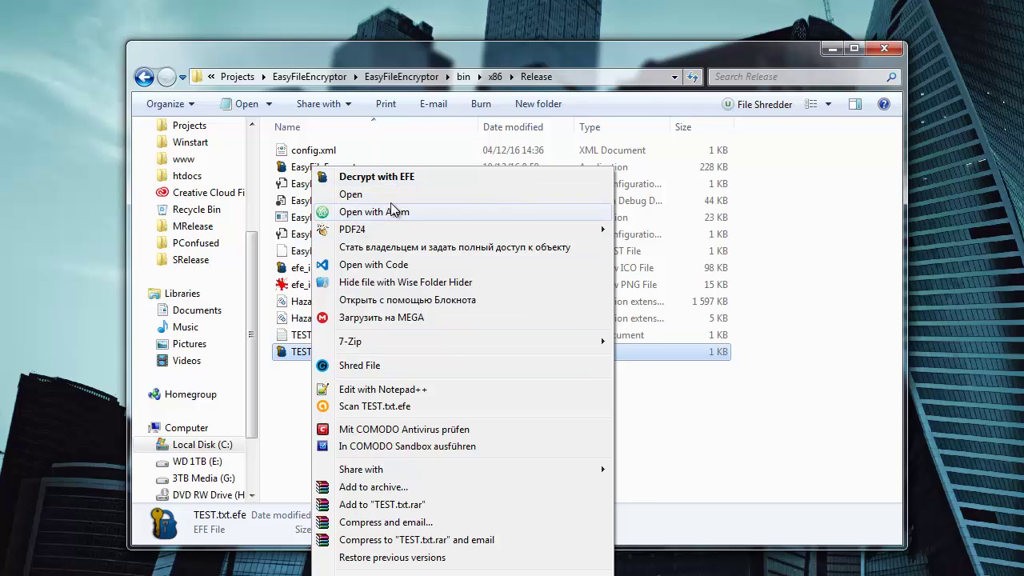
{"action": "left_click", "coordinate": [352, 195]}
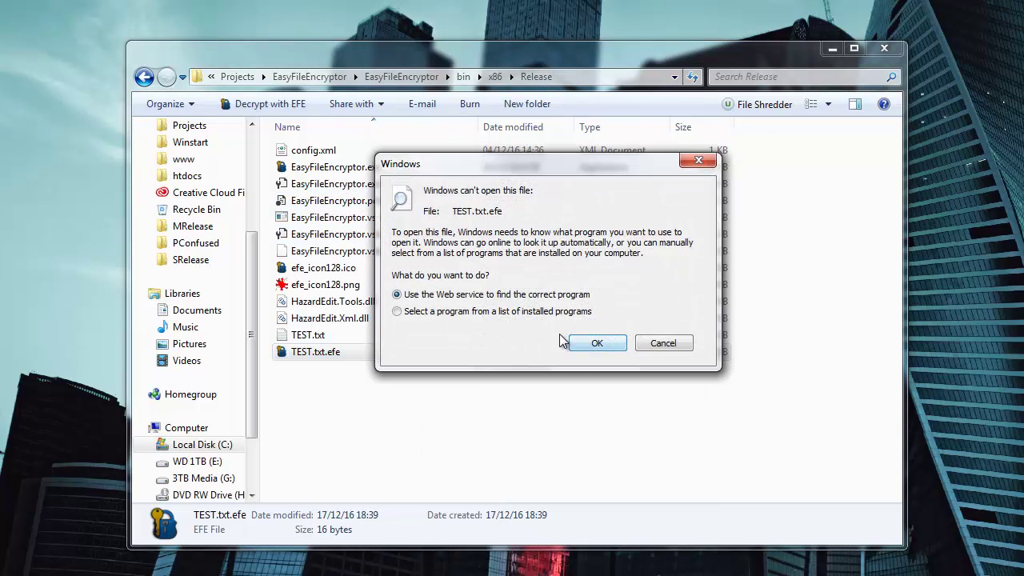
{"action": "left_click", "coordinate": [649, 342]}
{"action": "right_click", "coordinate": [267, 352]}
{"action": "left_click", "coordinate": [312, 551]}
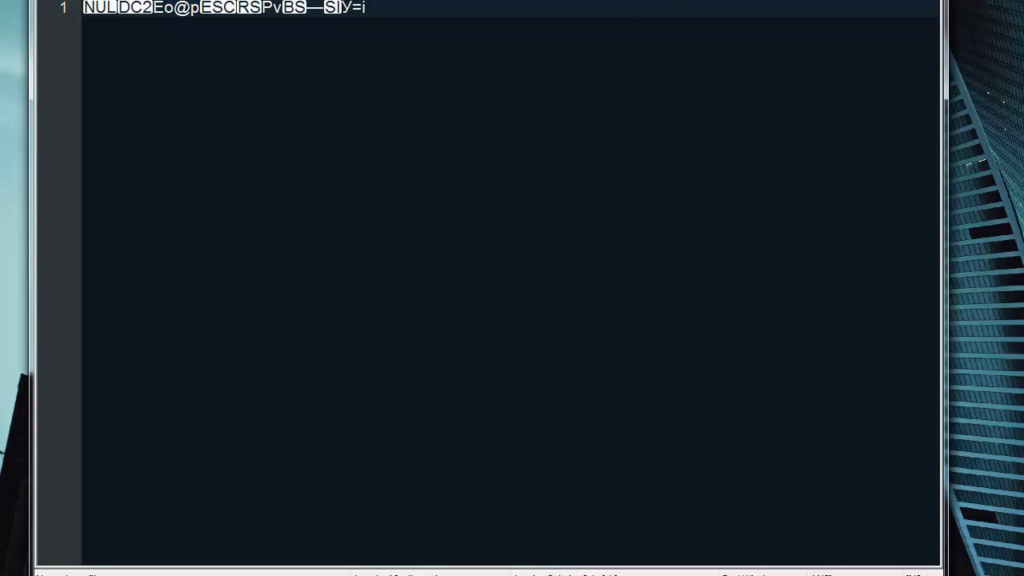
{"action": "key", "text": "alt+F4"}
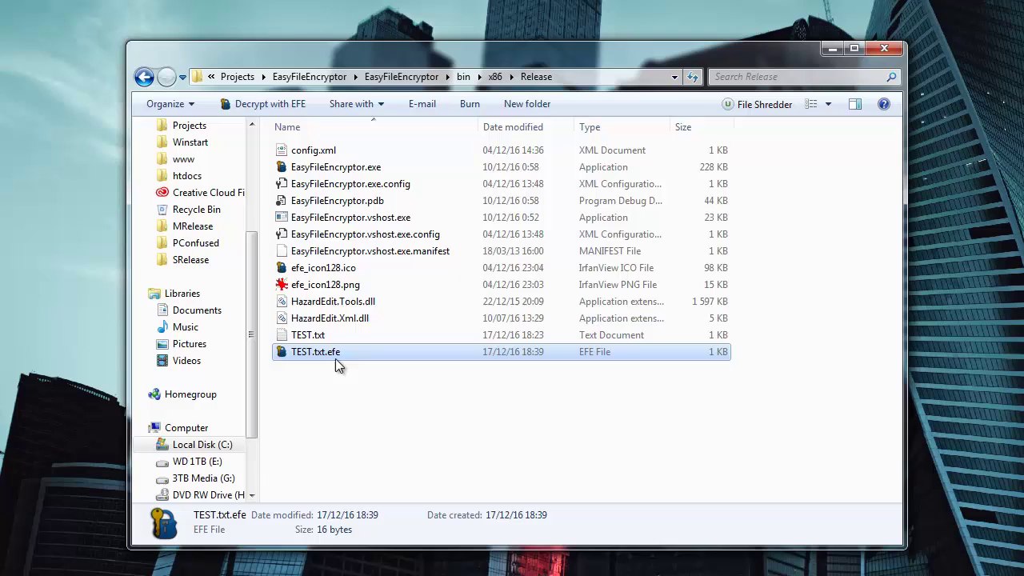
{"action": "double_click", "coordinate": [332, 355]}
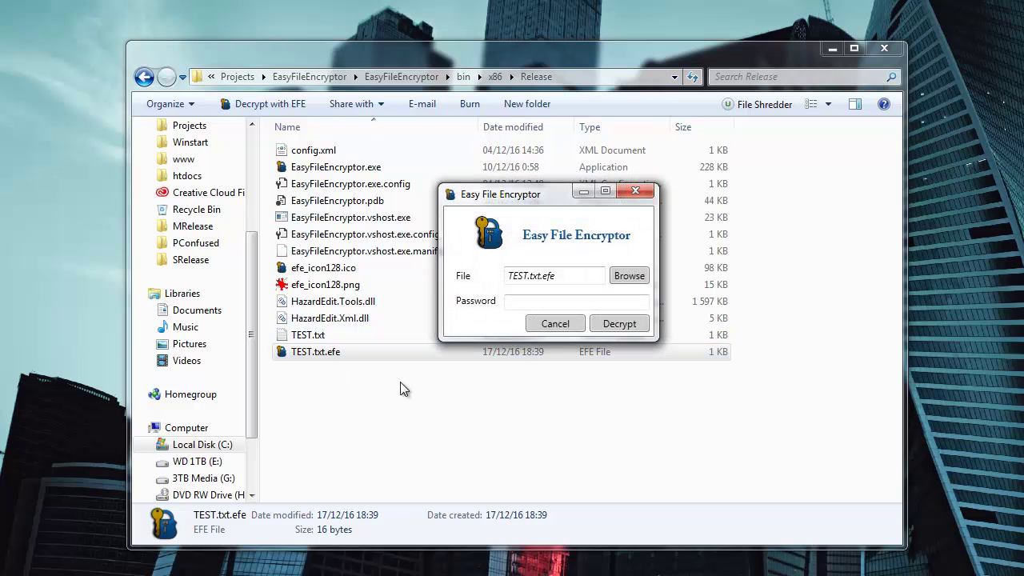
{"action": "left_click", "coordinate": [527, 302]}
{"action": "type", "text": "123"}
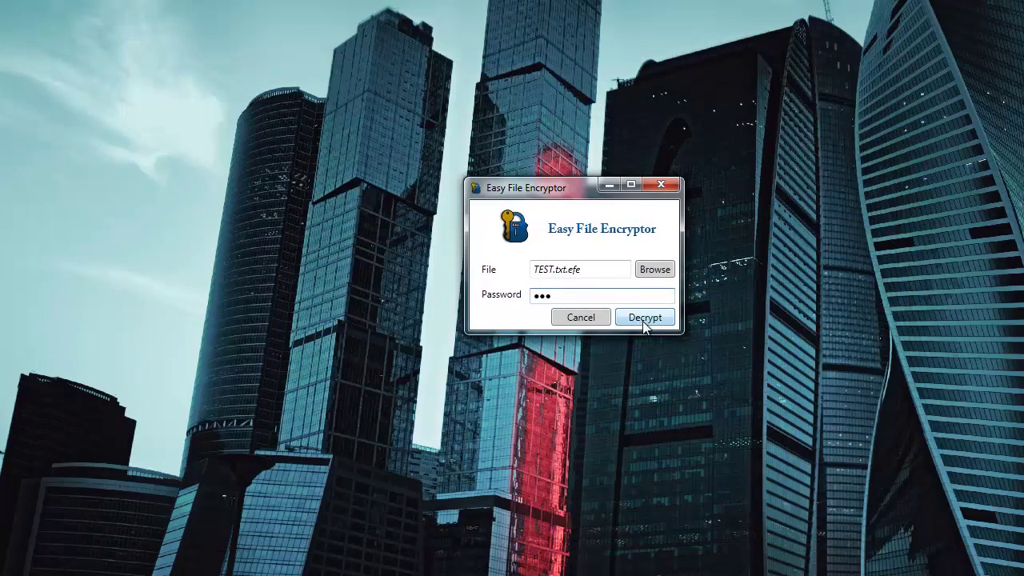
{"action": "left_click", "coordinate": [646, 318]}
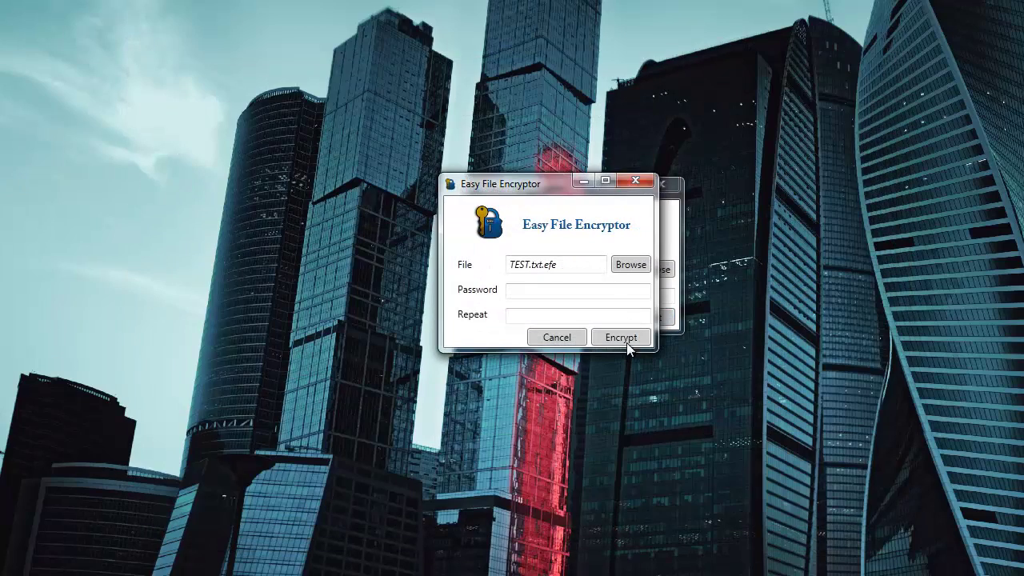
{"action": "left_click", "coordinate": [639, 181]}
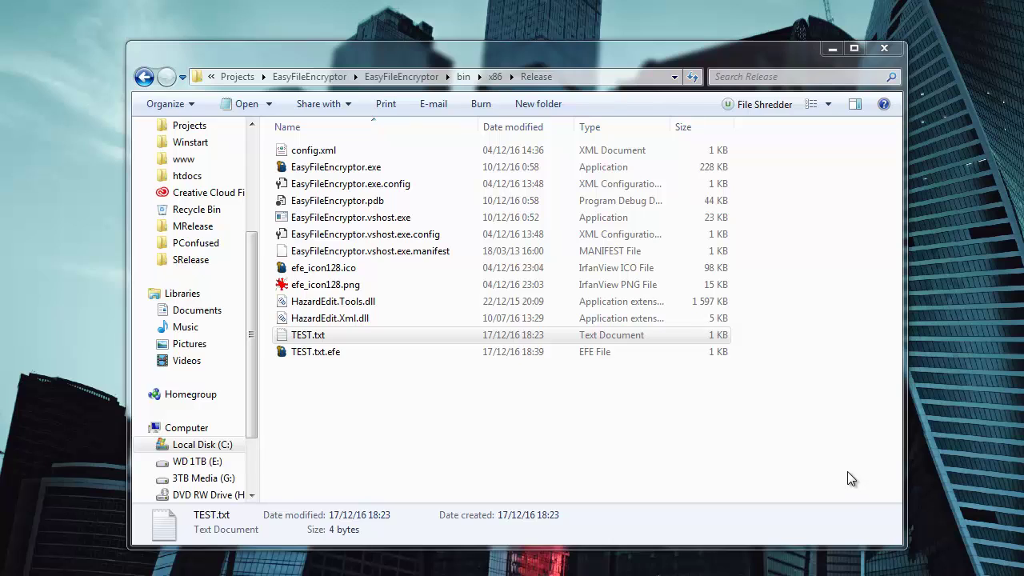
{"action": "right_click", "coordinate": [332, 336]}
{"action": "left_click", "coordinate": [747, 480]}
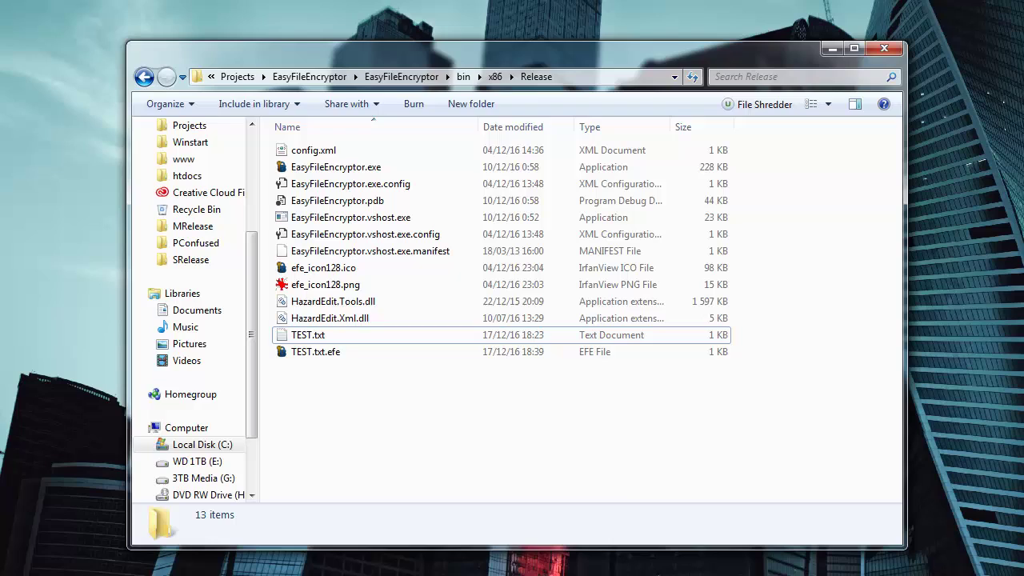